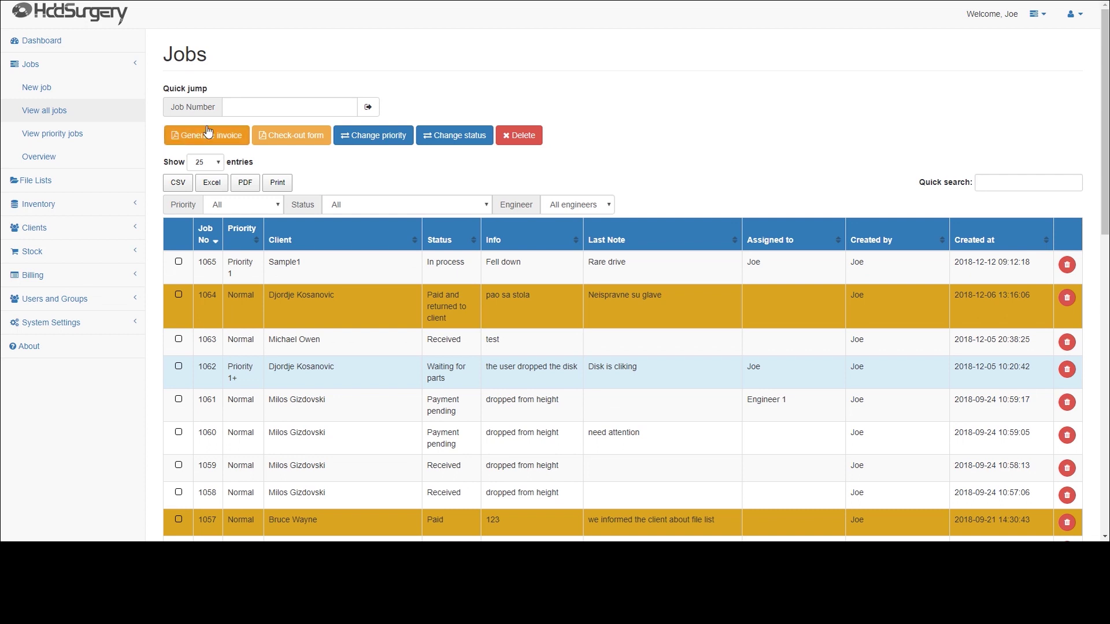
# Open job 1050 and display its billing details.
pyautogui.write('1050')
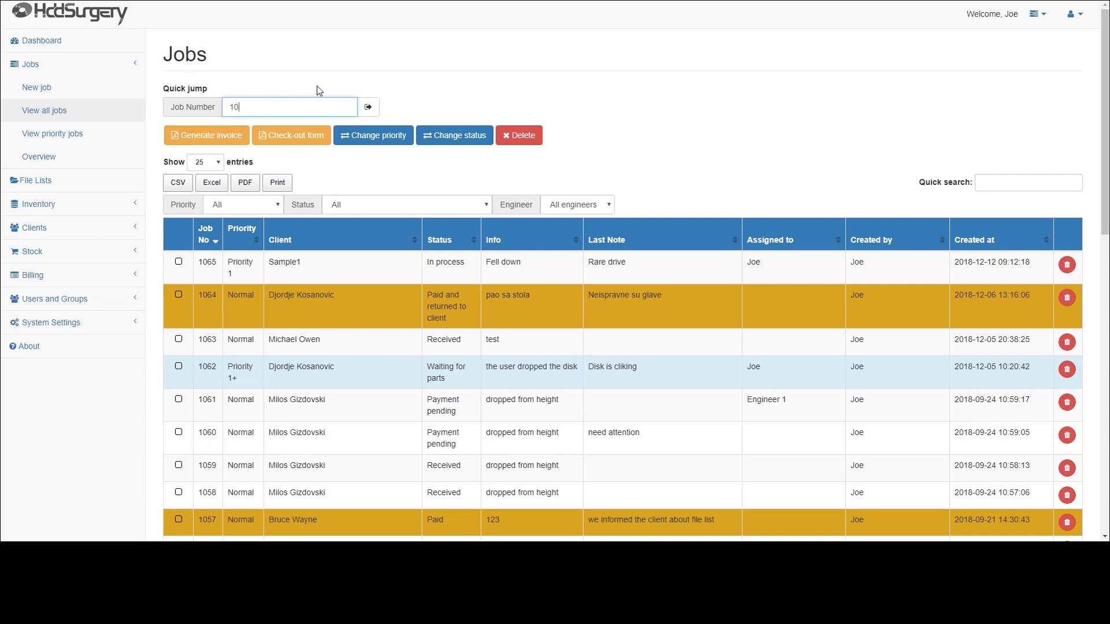
pyautogui.click(369, 108)
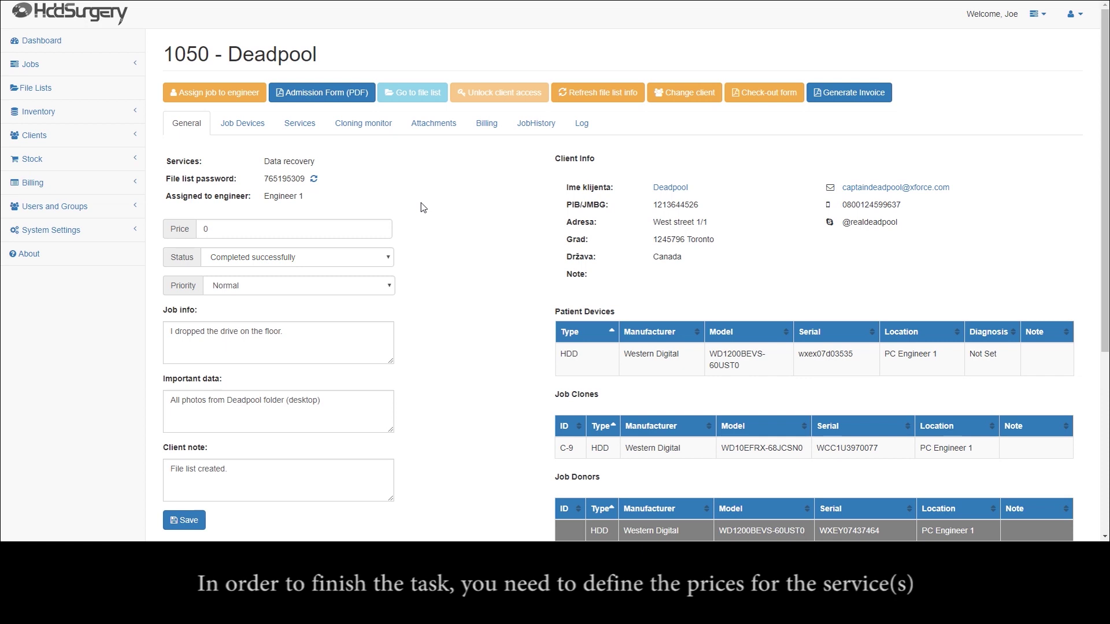
pyautogui.click(487, 126)
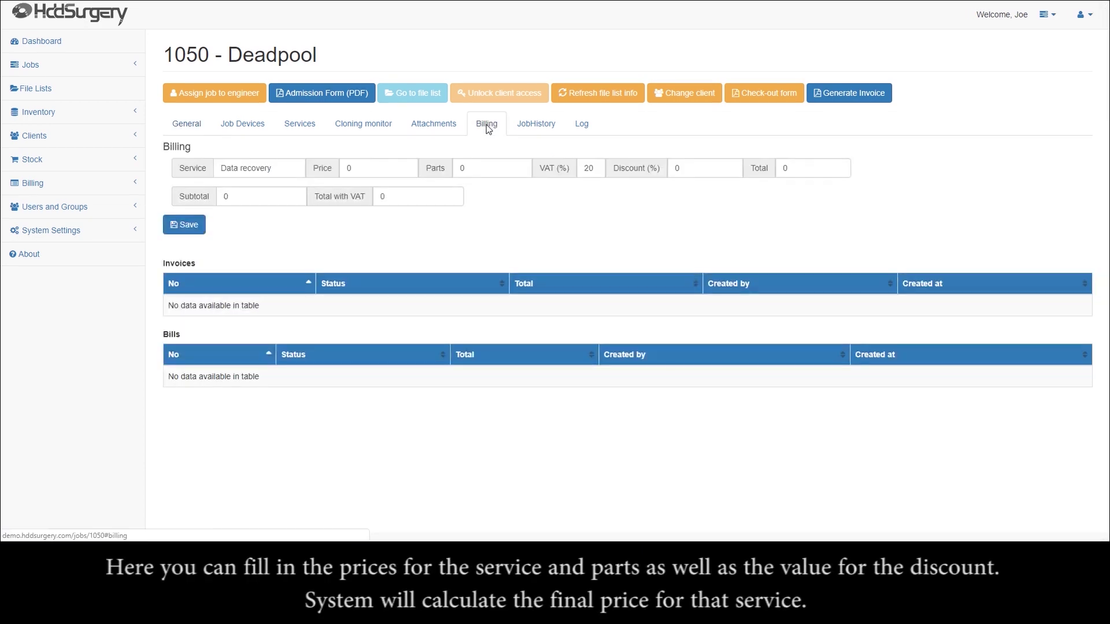
# Set the Data recovery service's price to 100, parts to 30 and discount to 10%, and save the billing.
pyautogui.click(385, 168)
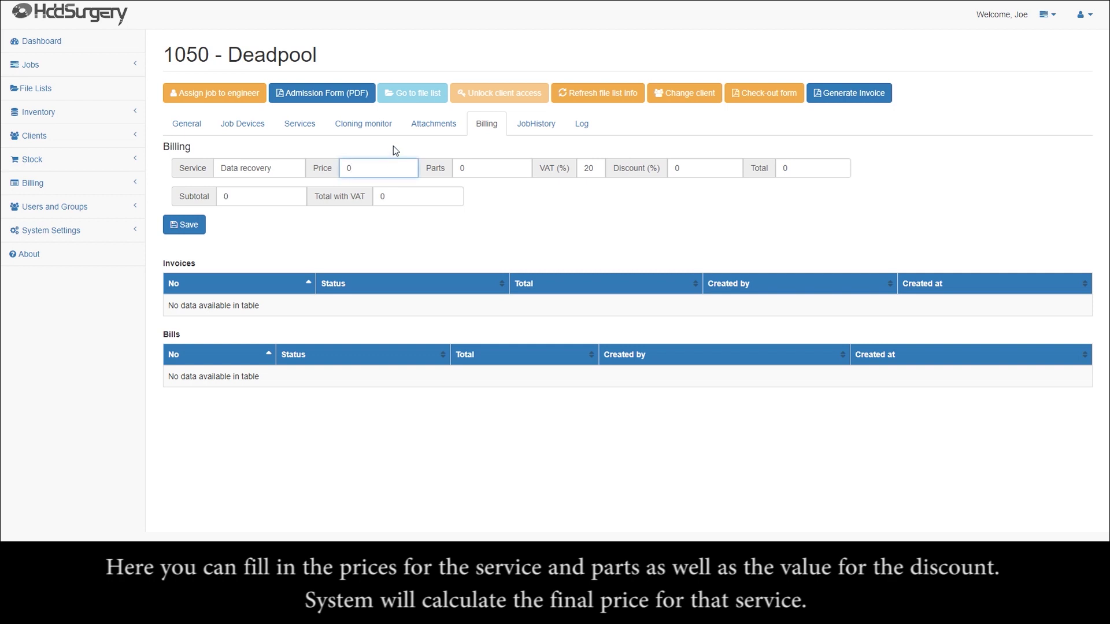
pyautogui.press('BackSpace')
pyautogui.write('100')
pyautogui.press('Tab')
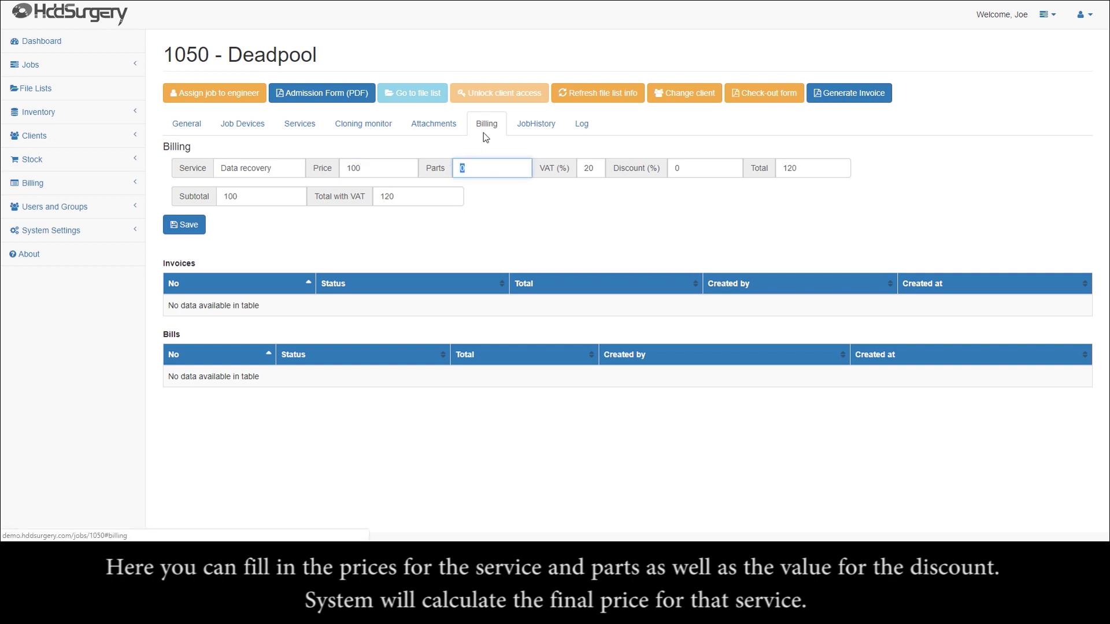
pyautogui.write('30')
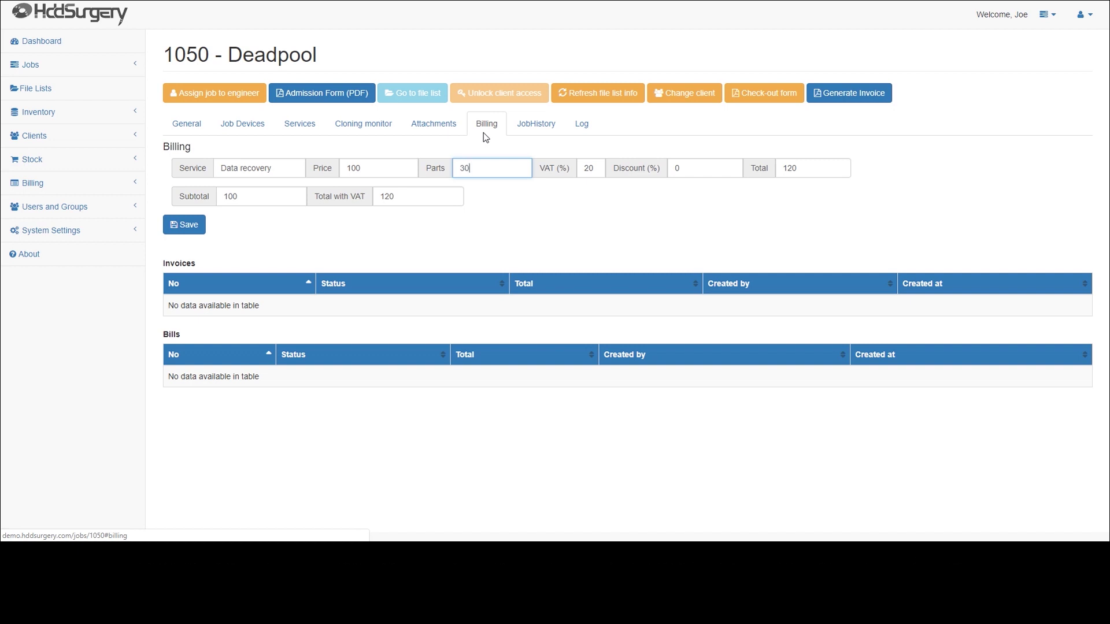
pyautogui.press('Tab')
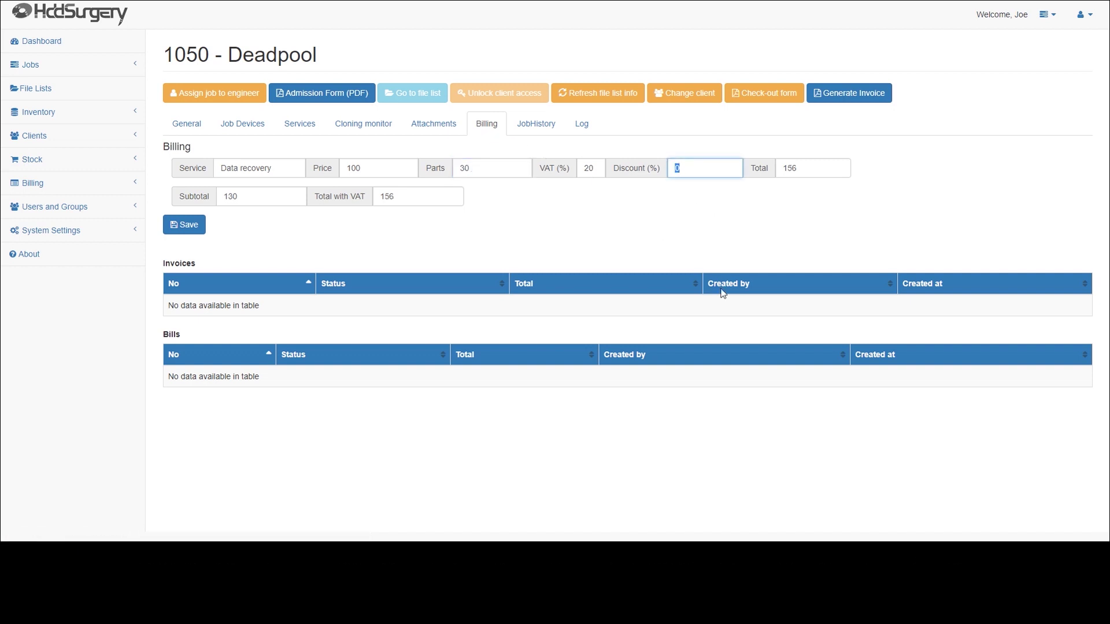
pyautogui.write('10')
pyautogui.click(587, 230)
pyautogui.click(185, 224)
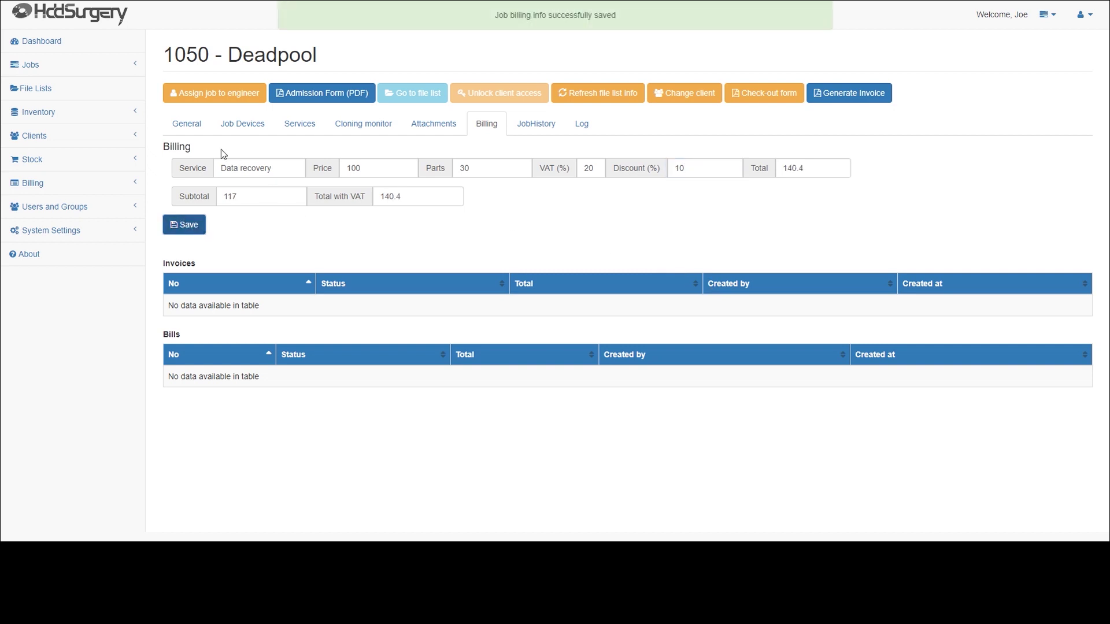
# Check the job's price in its general information.
pyautogui.click(190, 128)
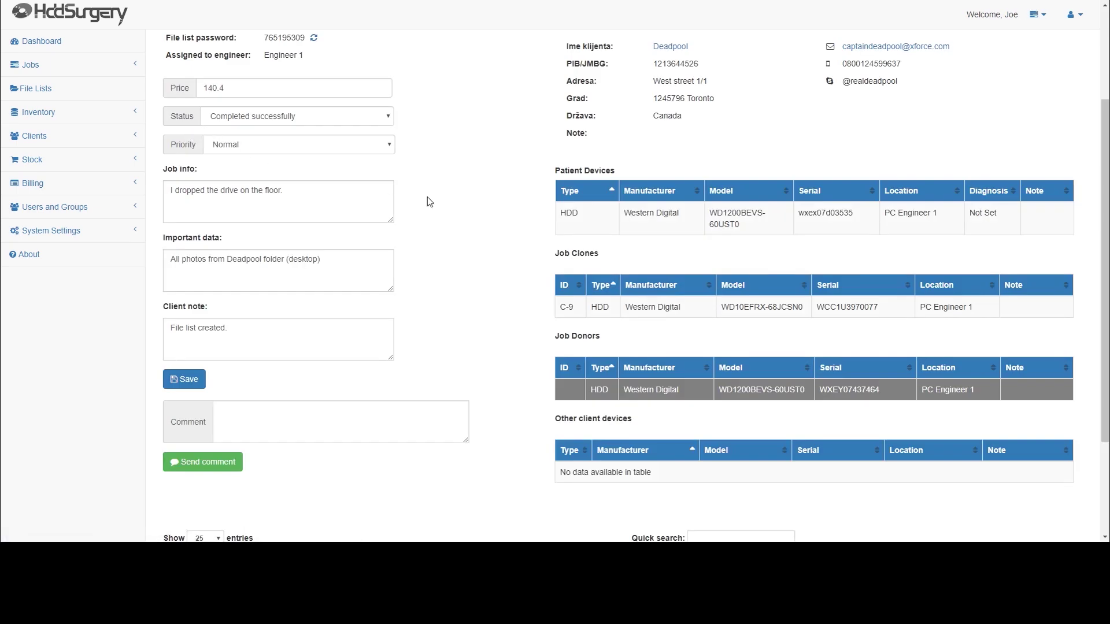
pyautogui.scroll(3, 264, 228)
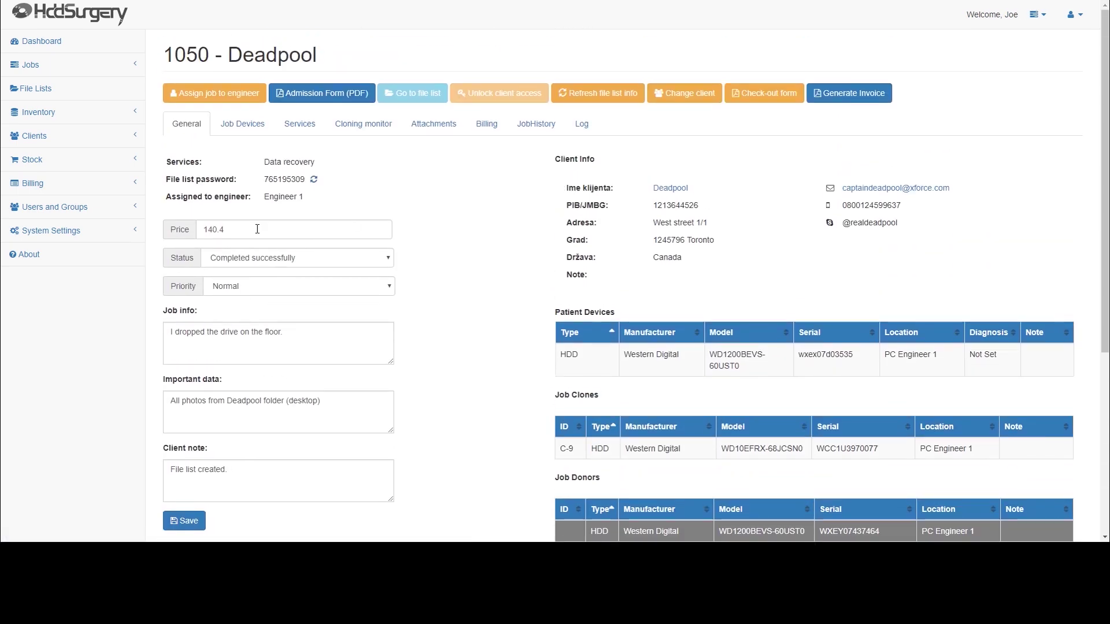
pyautogui.moveTo(234, 229); pyautogui.dragTo(199, 229)
pyautogui.click(449, 239)
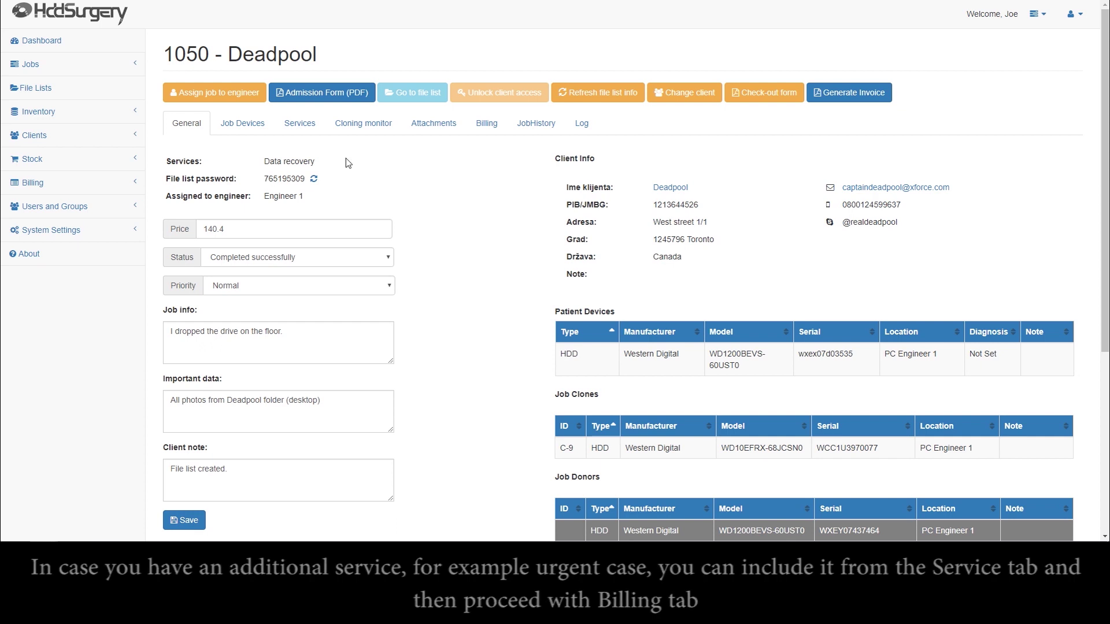
# Add the Urgent case 09-18h service to the job and save the updated billing.
pyautogui.click(306, 128)
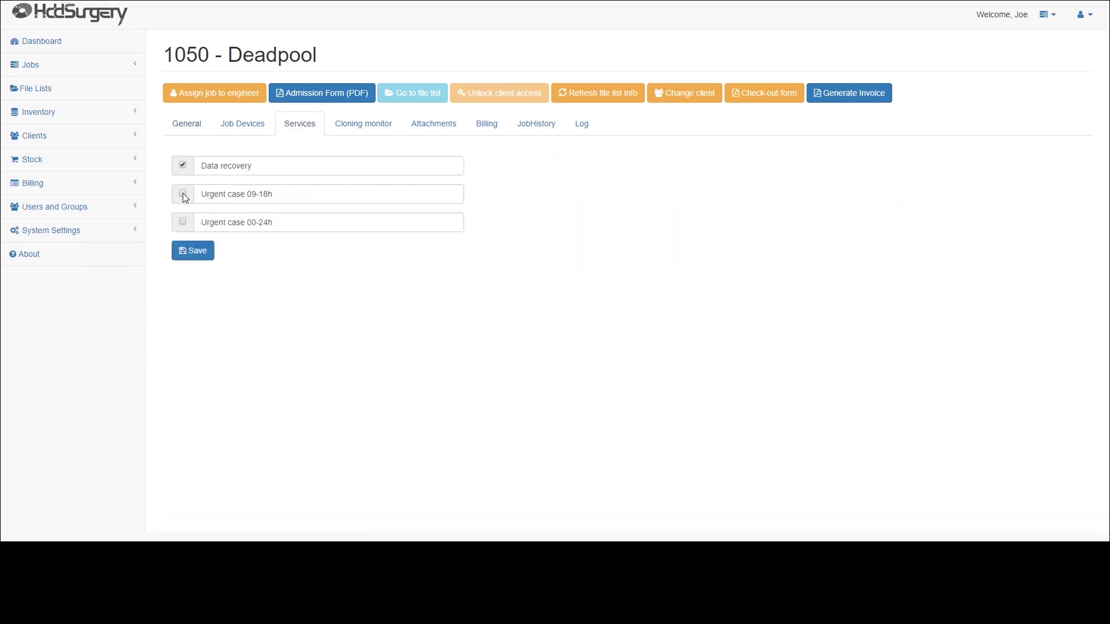
pyautogui.click(198, 255)
pyautogui.click(485, 127)
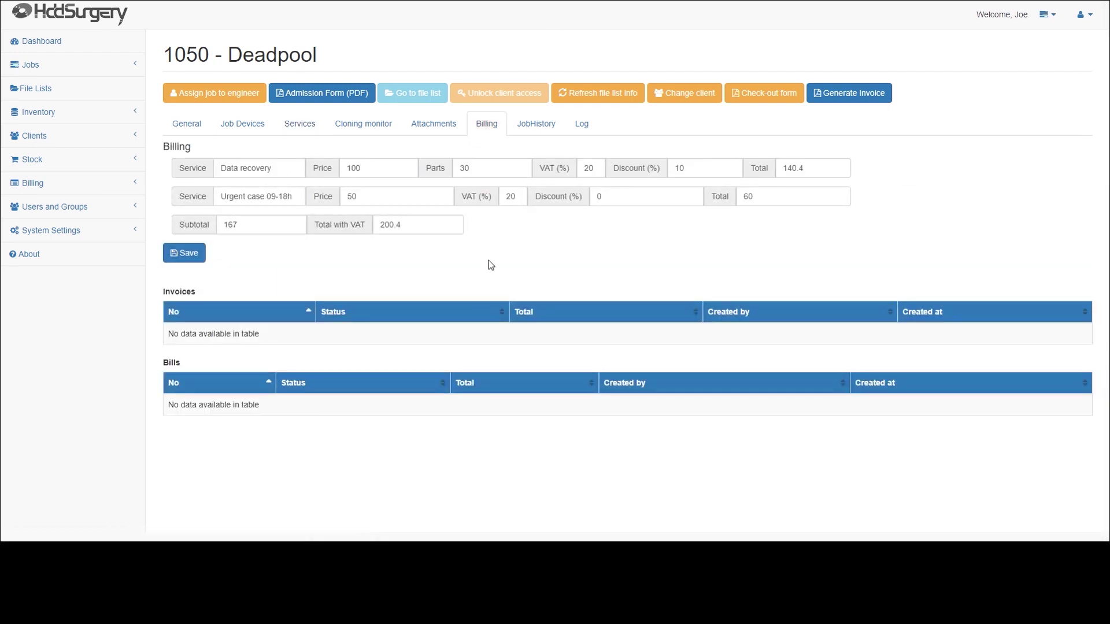
pyautogui.click(186, 263)
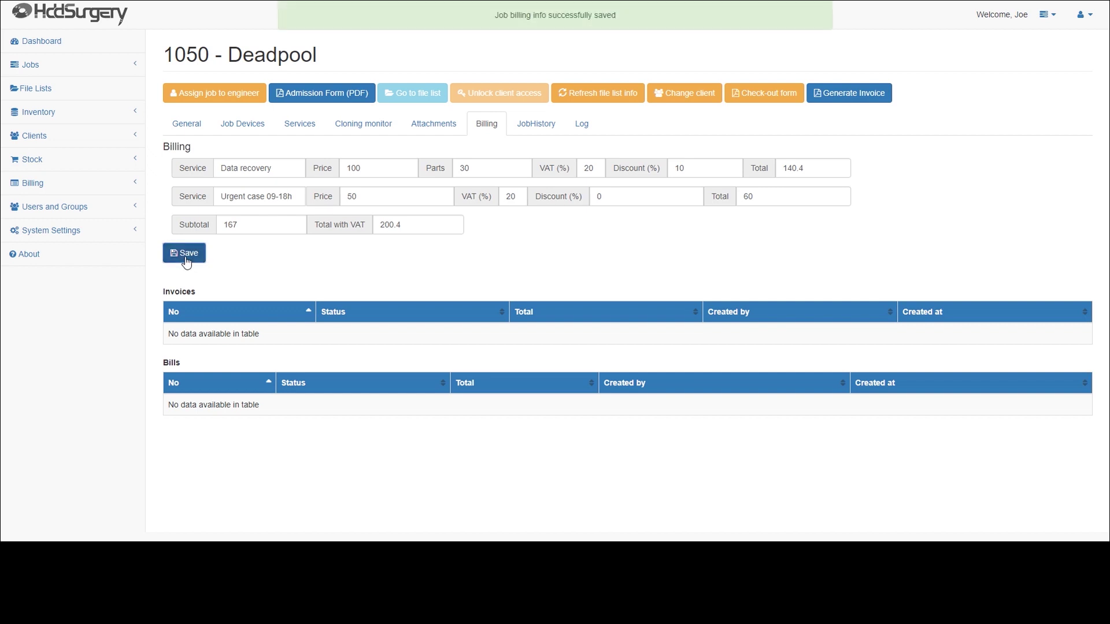
# Check the job's updated price in its general information, with the urgent service included.
pyautogui.click(187, 124)
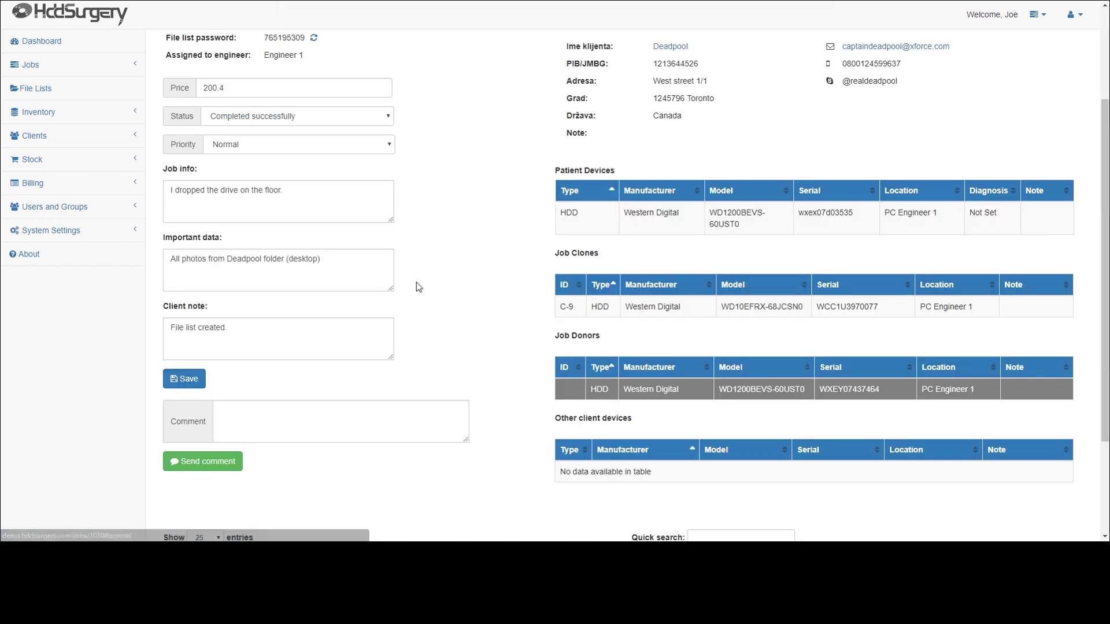
pyautogui.scroll(3, 412, 216)
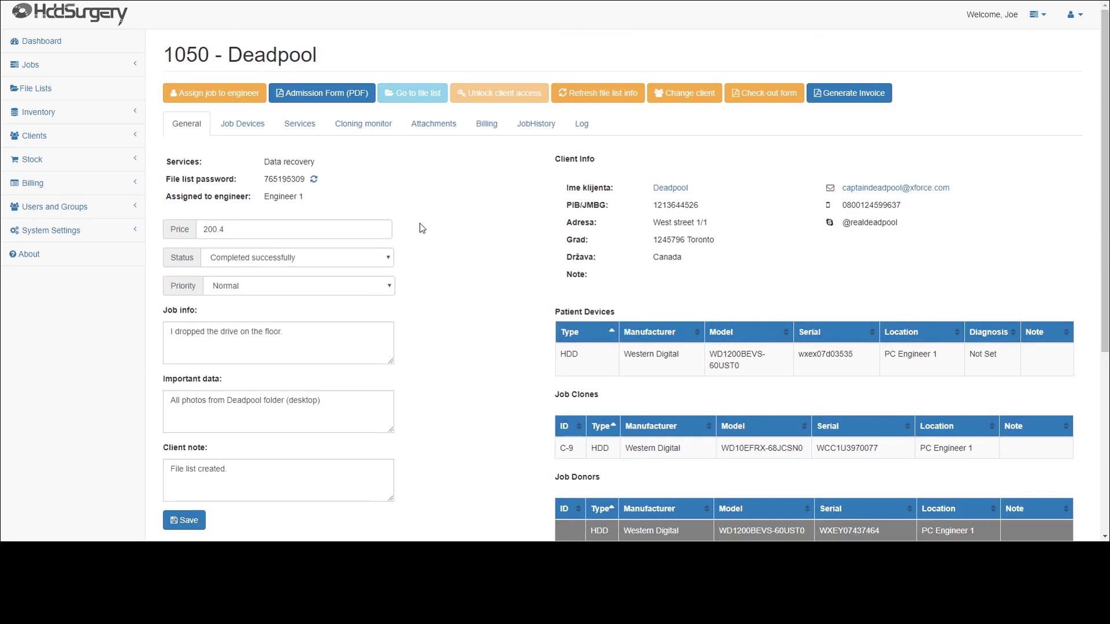
pyautogui.doubleClick(253, 233)
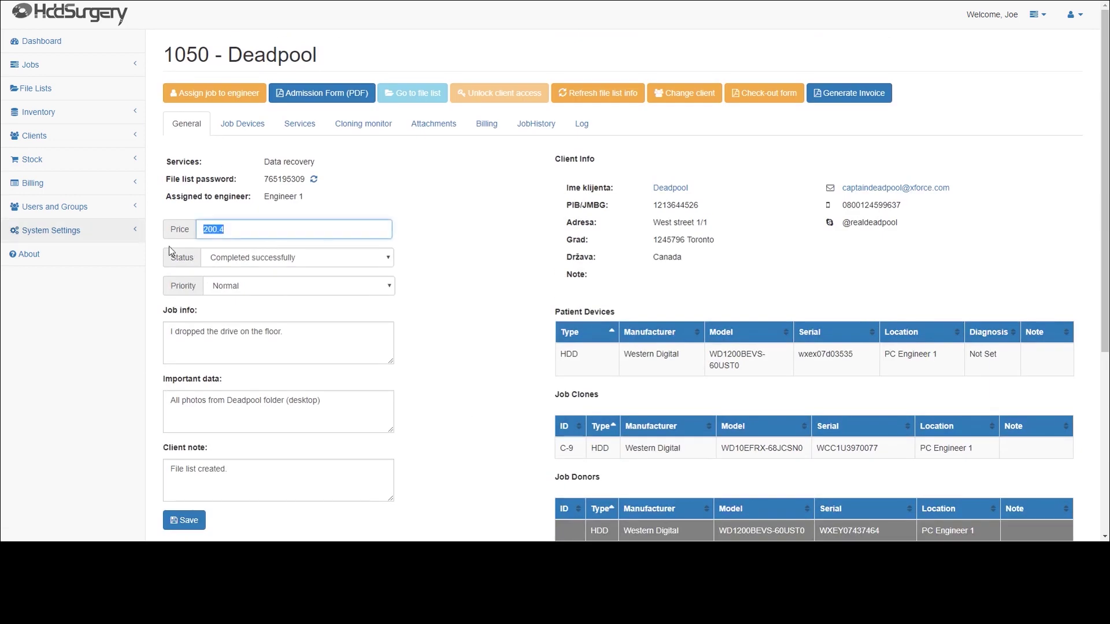
pyautogui.click(430, 239)
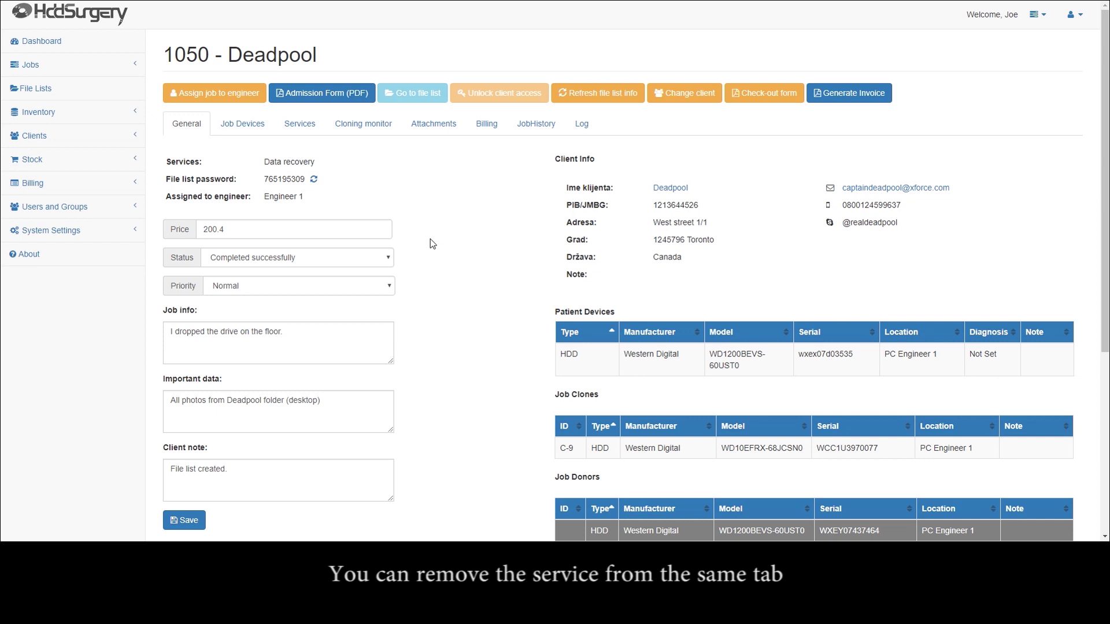
# Remove the Urgent case 09-18h service from the job, save, and review the billing and general information.
pyautogui.click(295, 128)
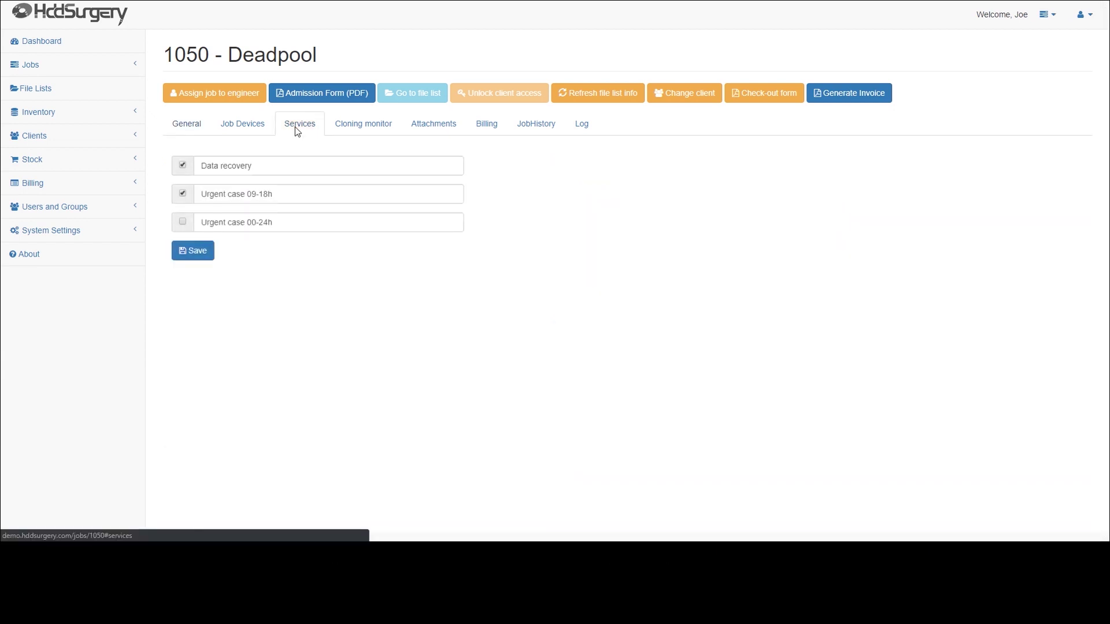
pyautogui.click(190, 251)
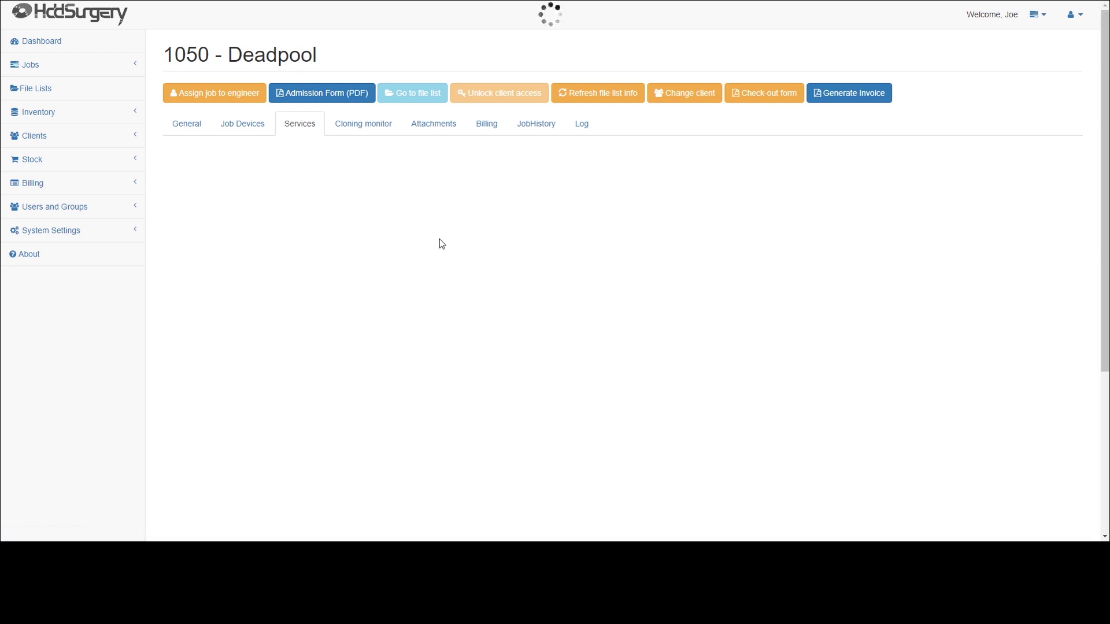
pyautogui.click(490, 132)
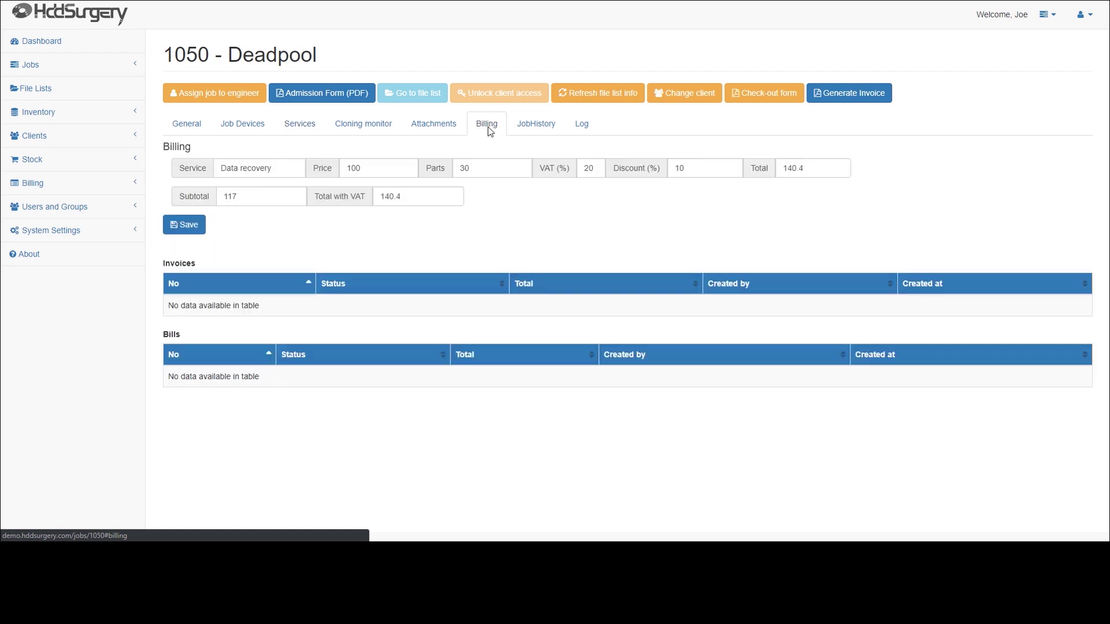
pyautogui.click(197, 129)
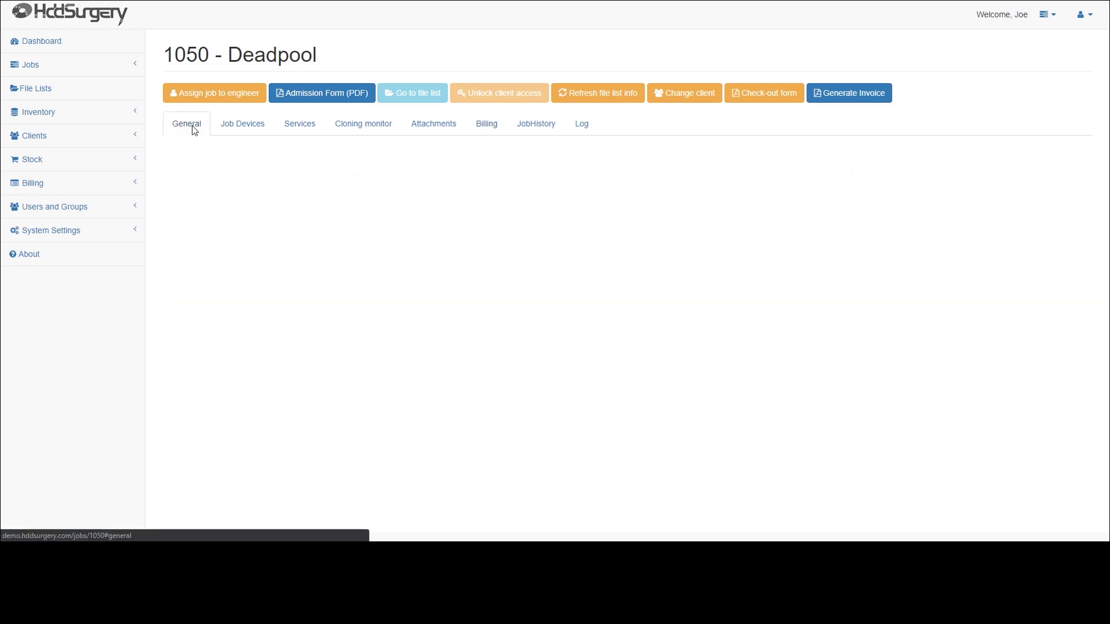
pyautogui.scroll(2, 443, 173)
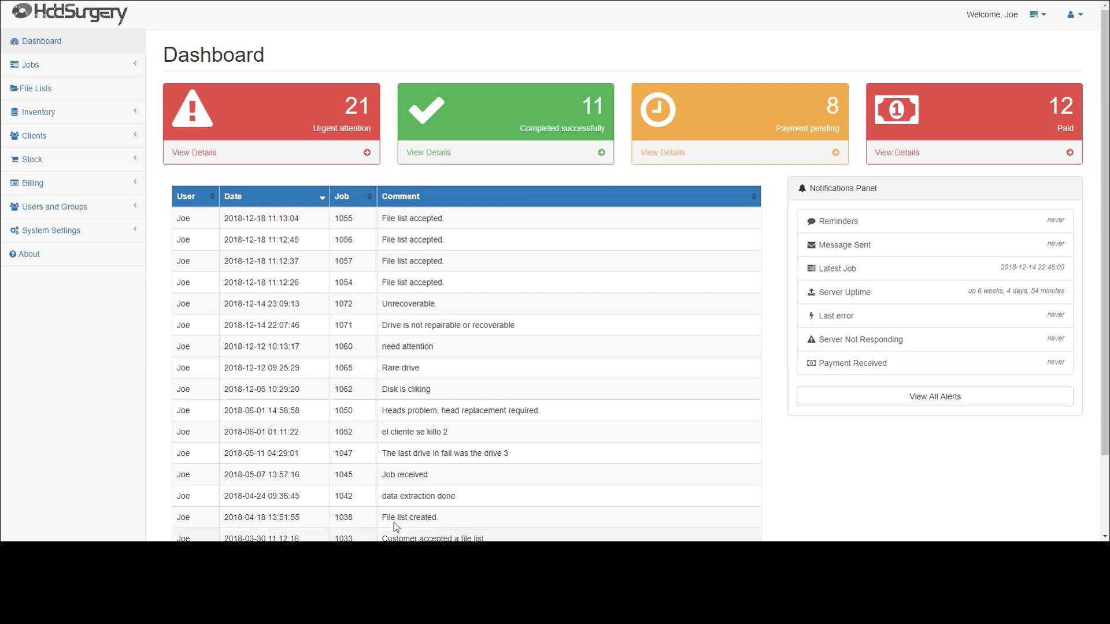
# Start a new invoice and select Deadpool as its client.
pyautogui.click(124, 192)
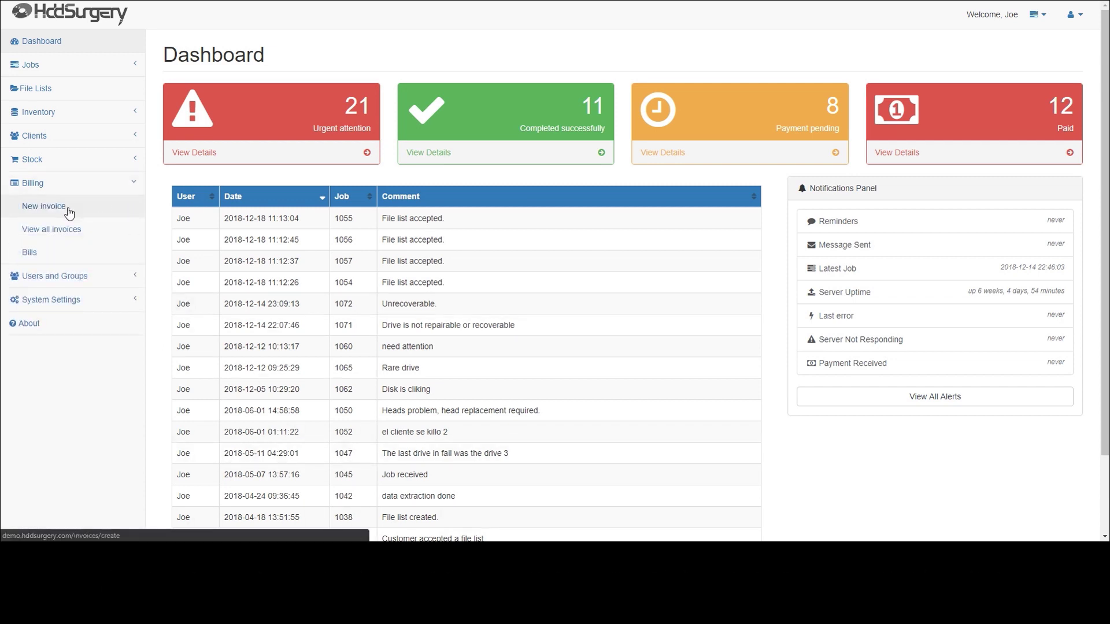
pyautogui.click(93, 209)
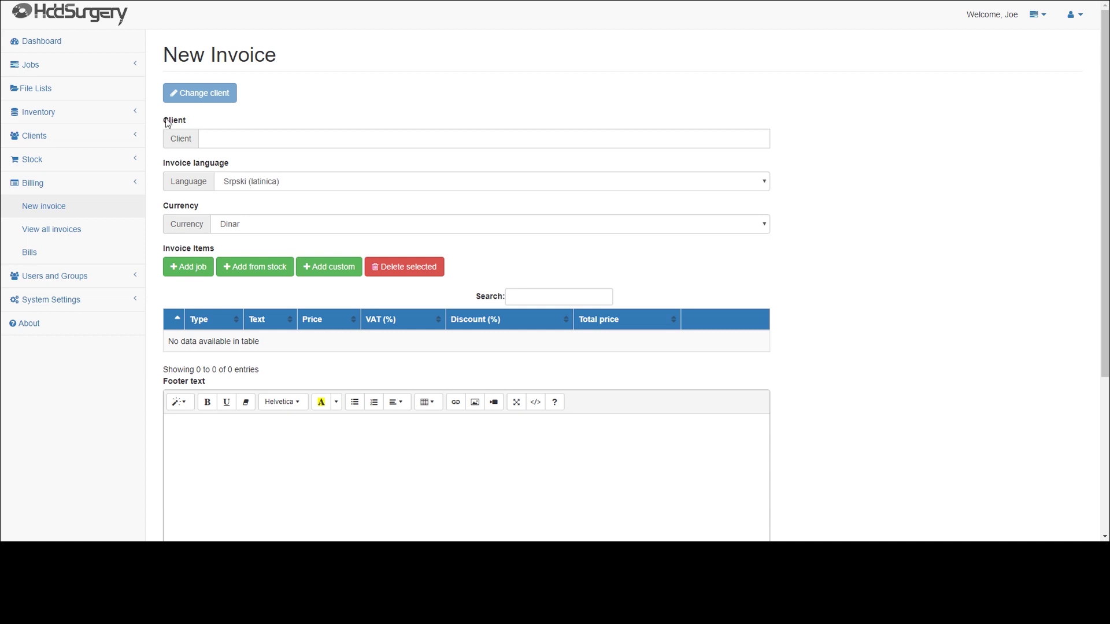
pyautogui.click(230, 137)
pyautogui.write('dead')
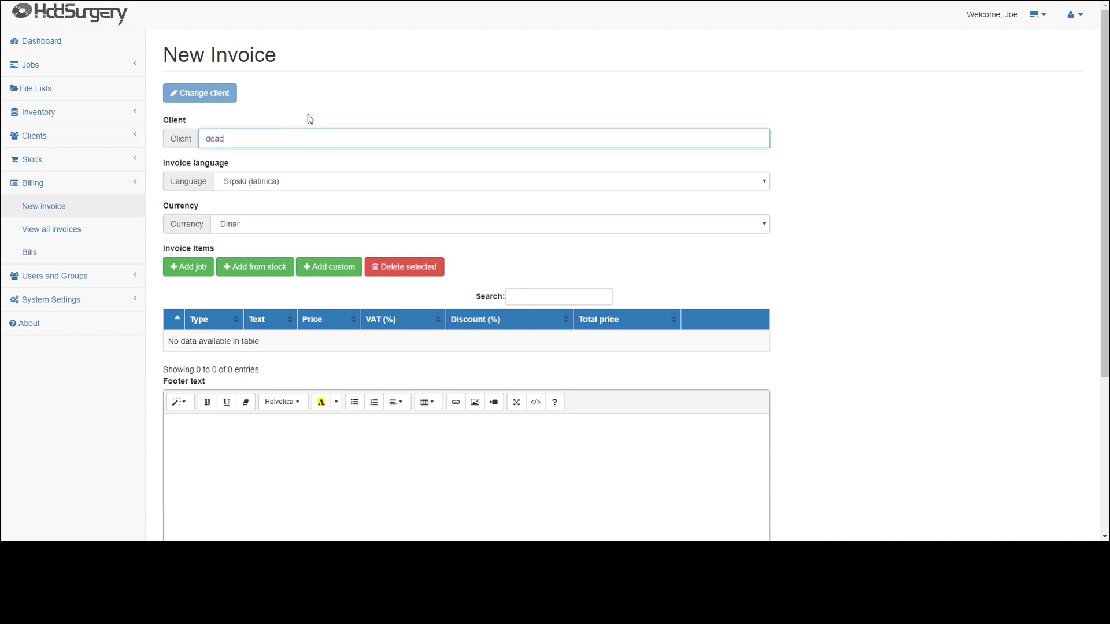
pyautogui.click(255, 153)
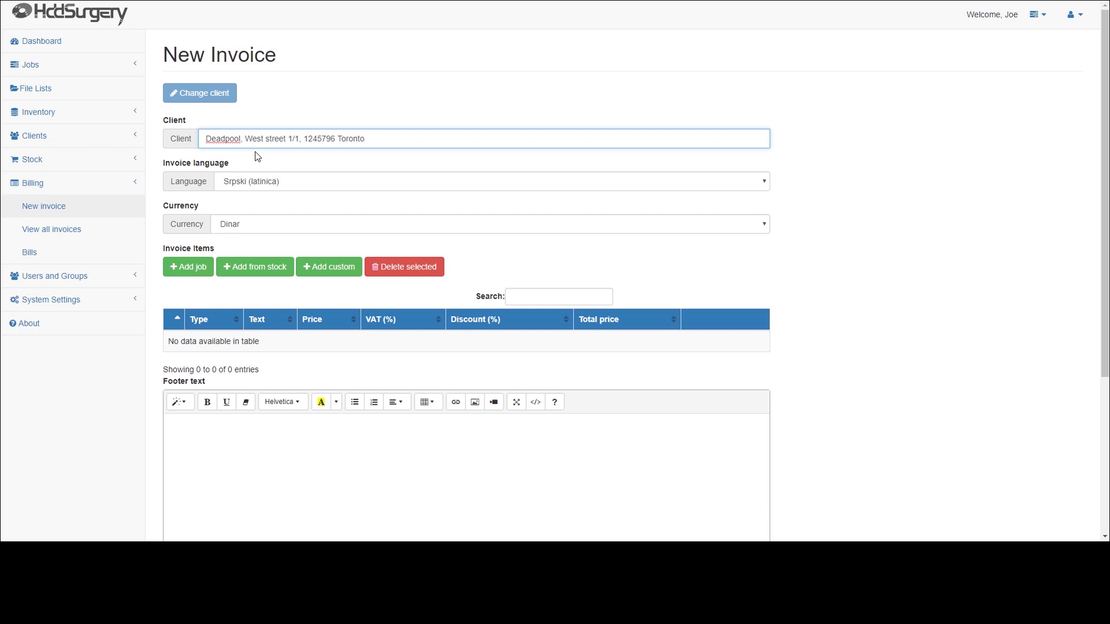
# Set the invoice language to English and the currency to Euro.
pyautogui.click(248, 183)
pyautogui.click(246, 197)
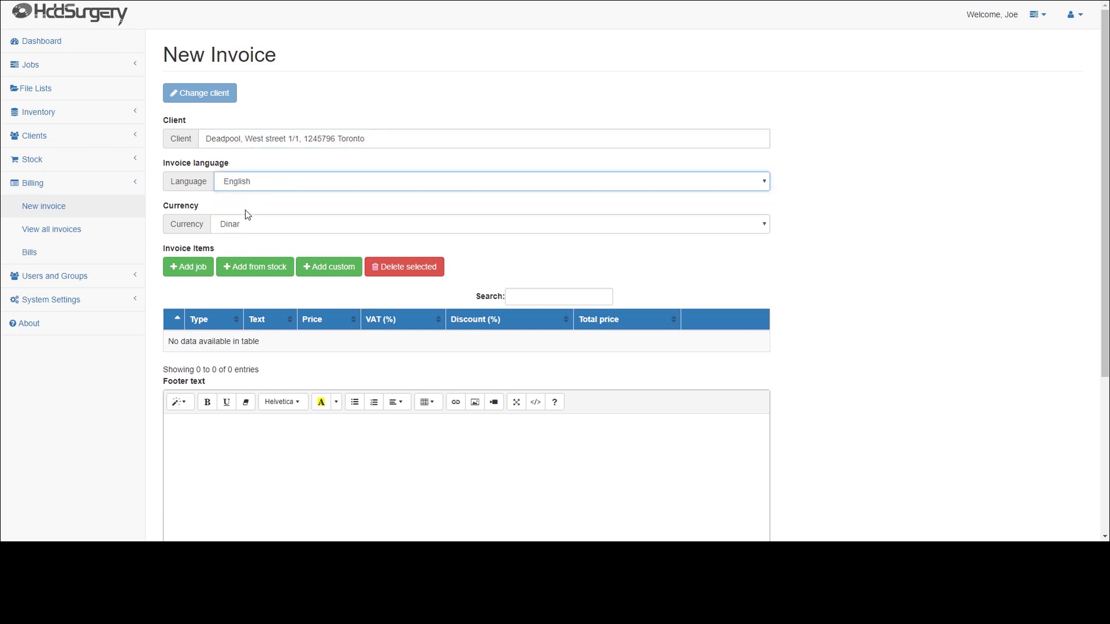
pyautogui.click(245, 223)
pyautogui.click(242, 249)
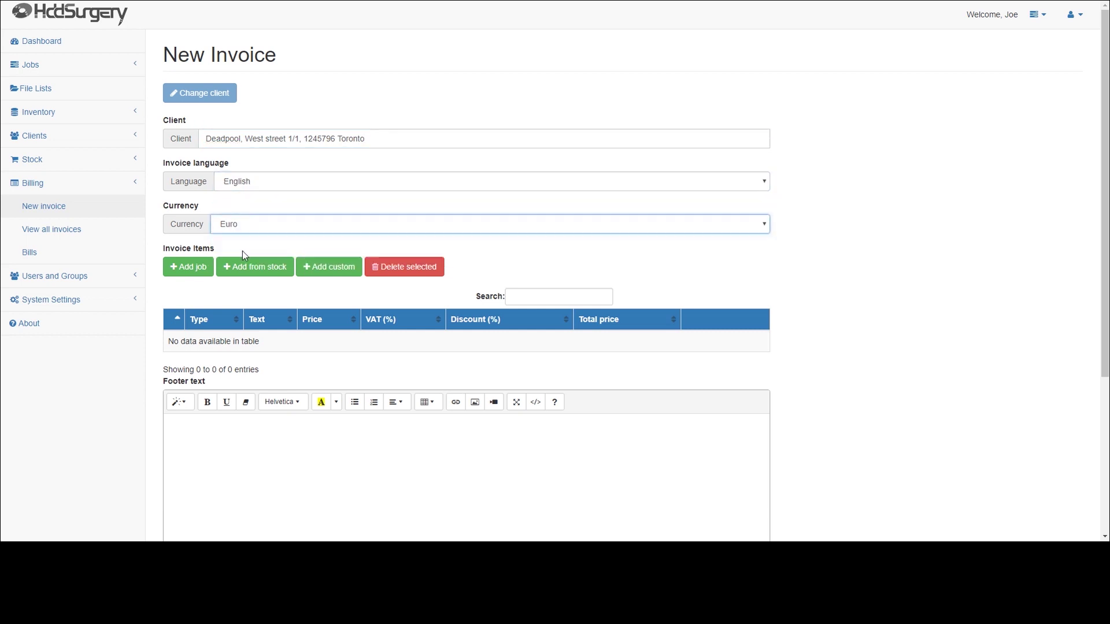
# Add the Data recovery item of job 1050 to the invoice.
pyautogui.click(189, 269)
pyautogui.click(466, 74)
pyautogui.write('1050')
pyautogui.click(477, 83)
pyautogui.click(700, 140)
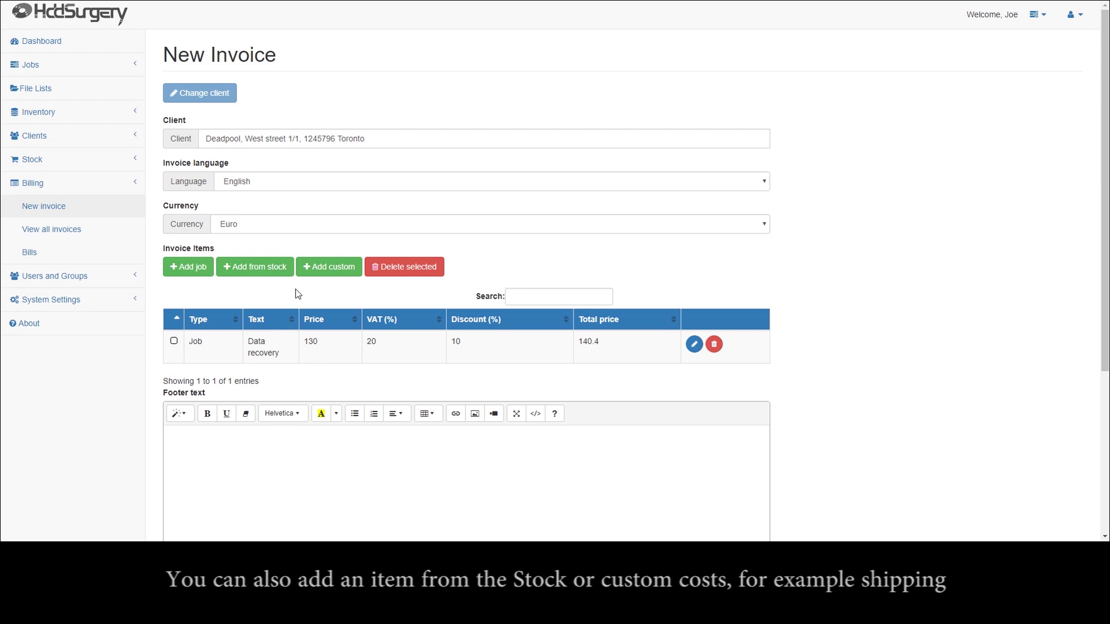
# Add the stock drive WD10EZRZ-00HTKB0 with serial WCC4J7FSRPE1 to the invoice items.
pyautogui.click(255, 266)
pyautogui.click(376, 58)
pyautogui.write('wd')
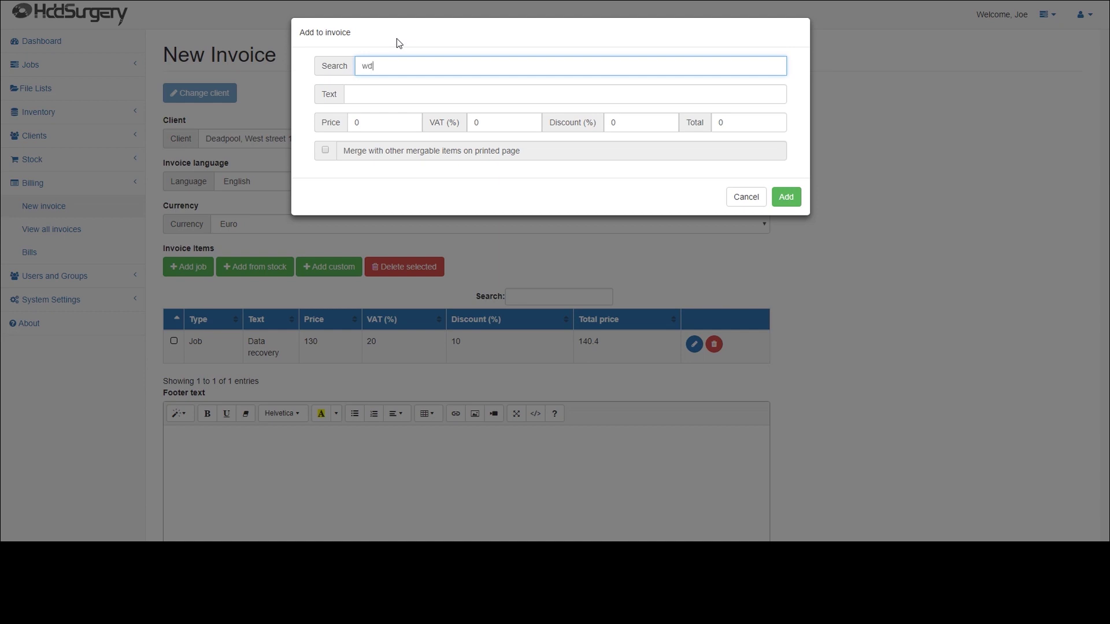
pyautogui.write('10ezrz')
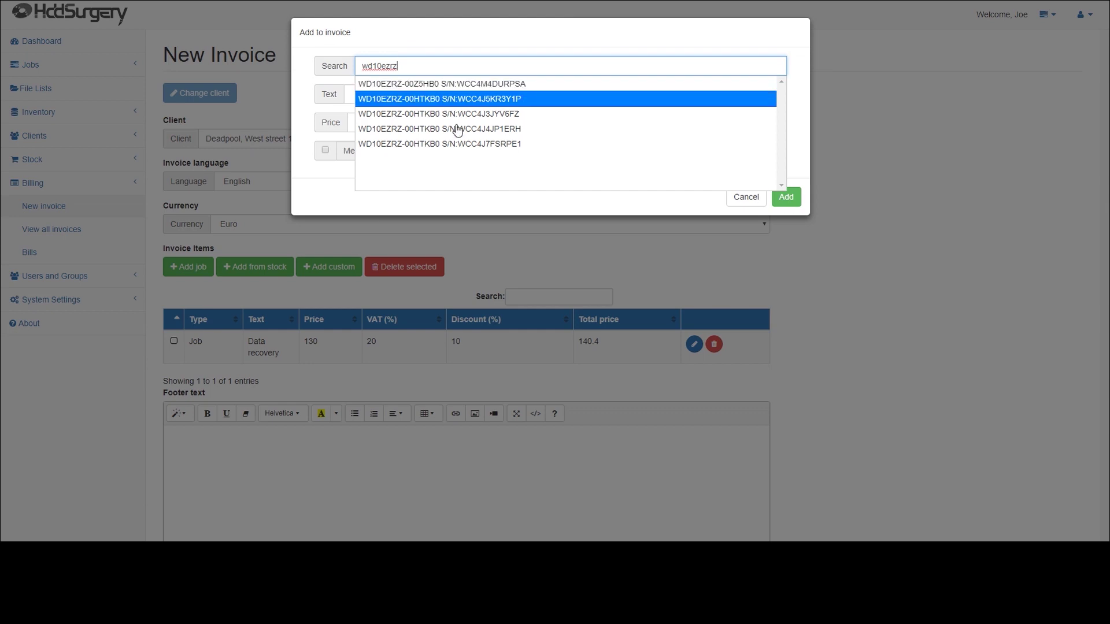
pyautogui.click(485, 152)
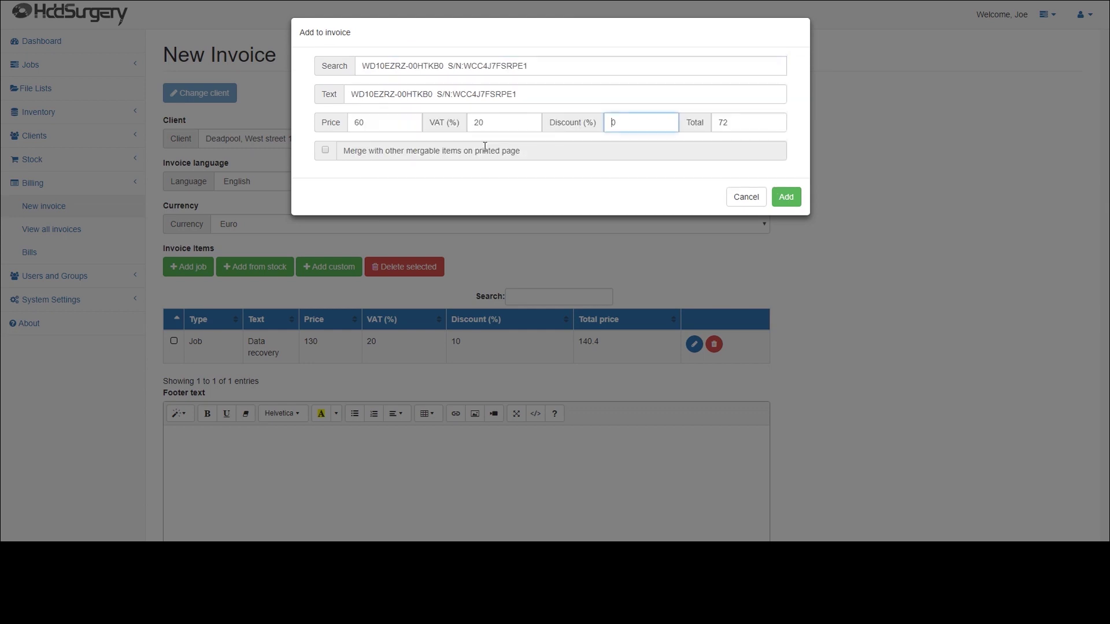
pyautogui.click(793, 199)
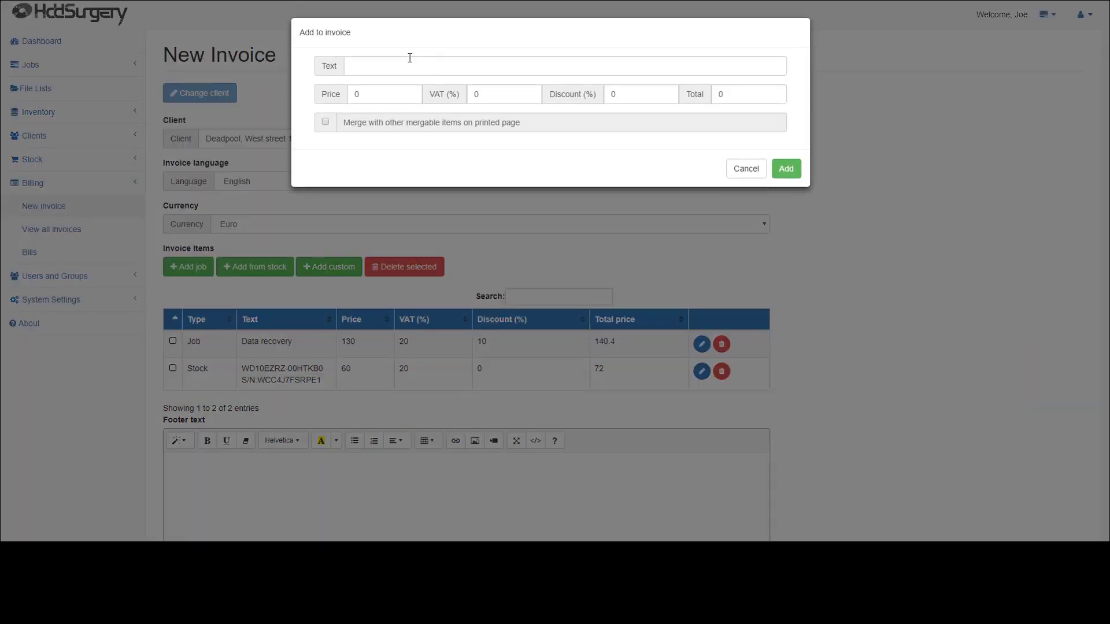
# Add a custom Transport item to the invoice with a price of 20 and 20% VAT.
pyautogui.write('Transport')
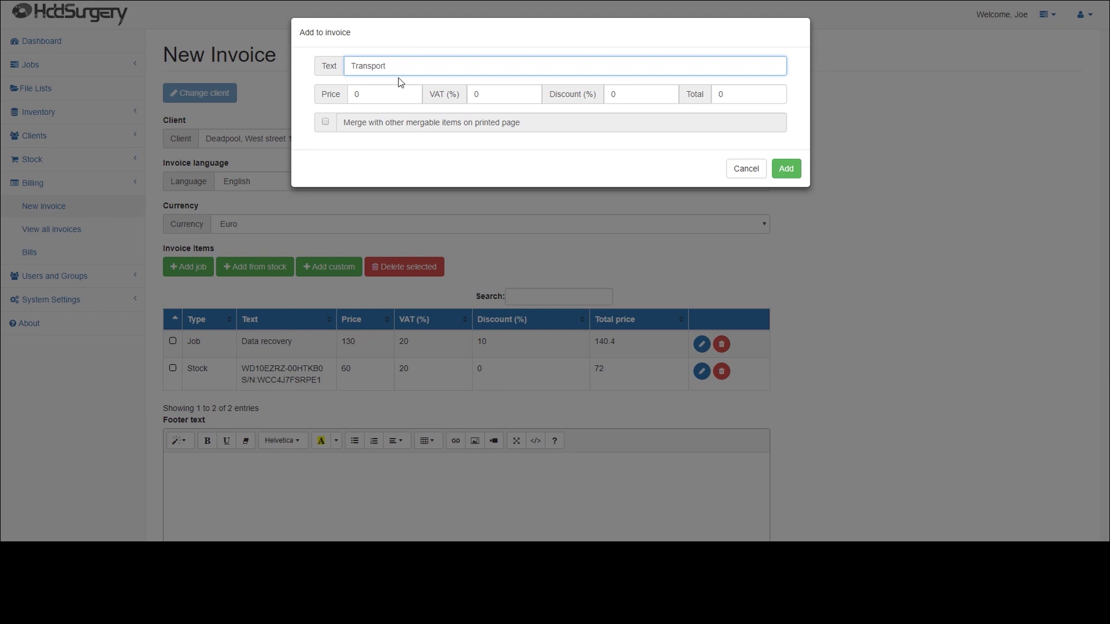
pyautogui.press('Tab')
pyautogui.write('20')
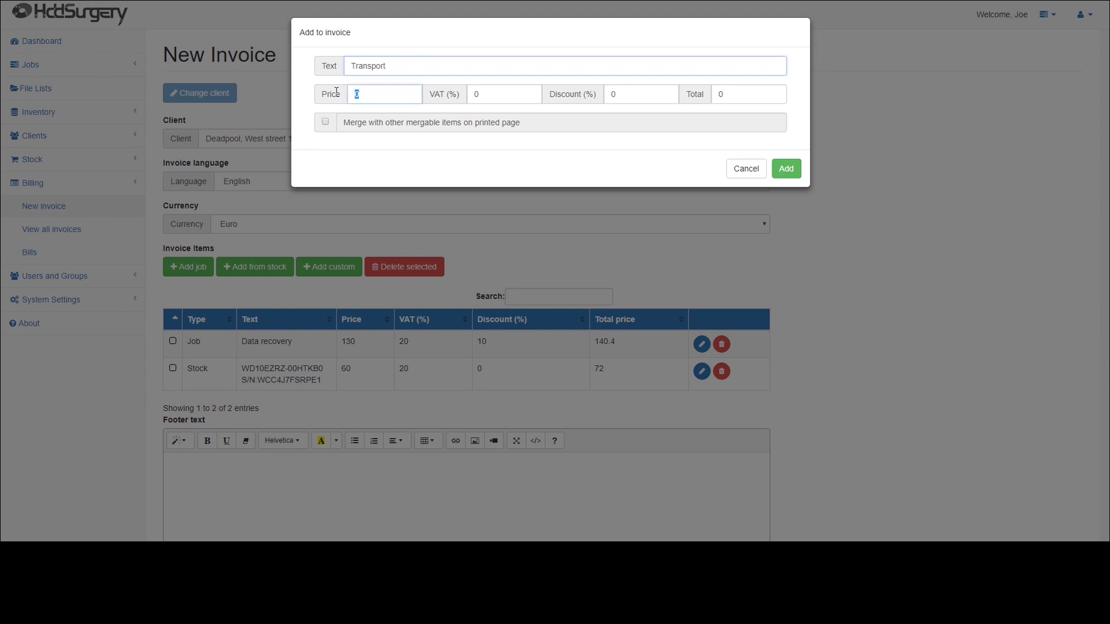
pyautogui.click(473, 91)
pyautogui.write('2')
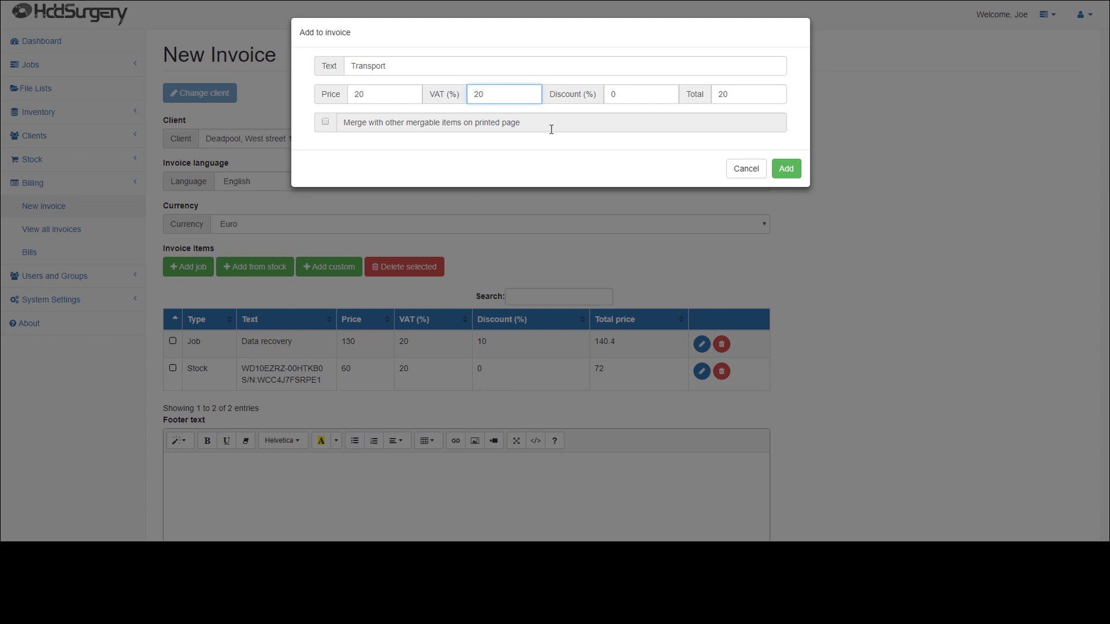
pyautogui.click(643, 157)
pyautogui.click(786, 170)
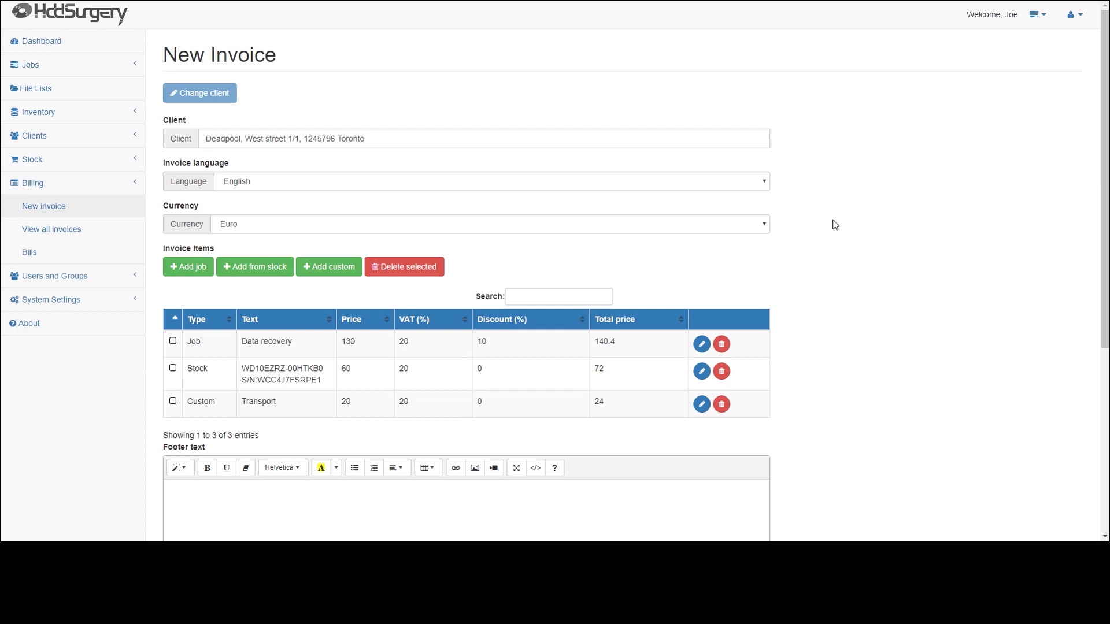
# Enter the footer text "Please include all bank costs." and save the invoice.
pyautogui.scroll(-3, 835, 225)
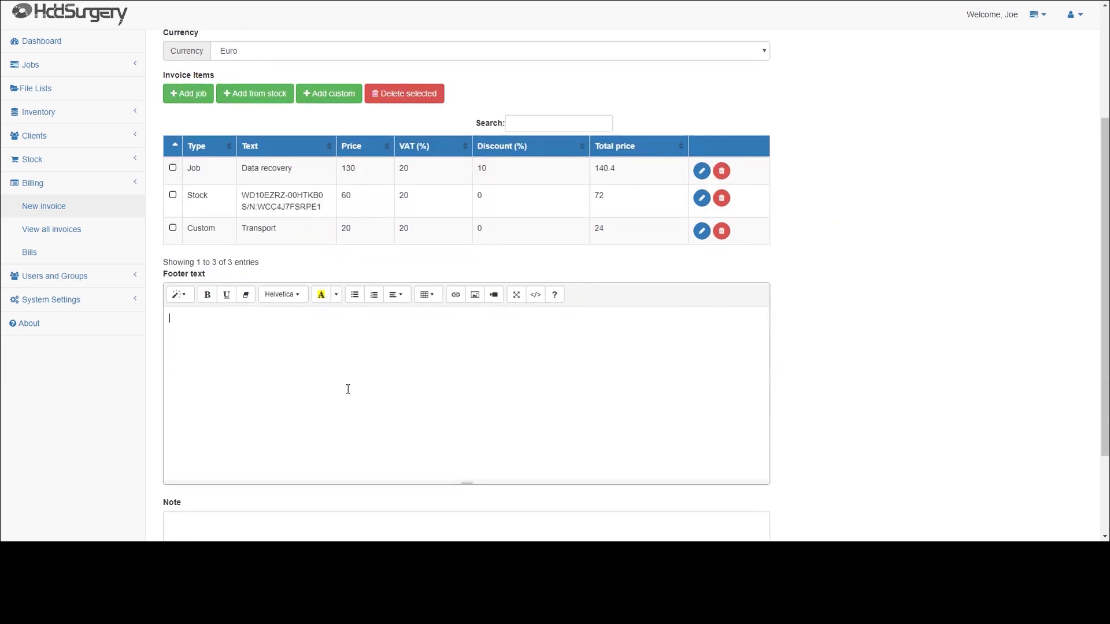
pyautogui.write('Please include al ')
pyautogui.write(' bank costs.')
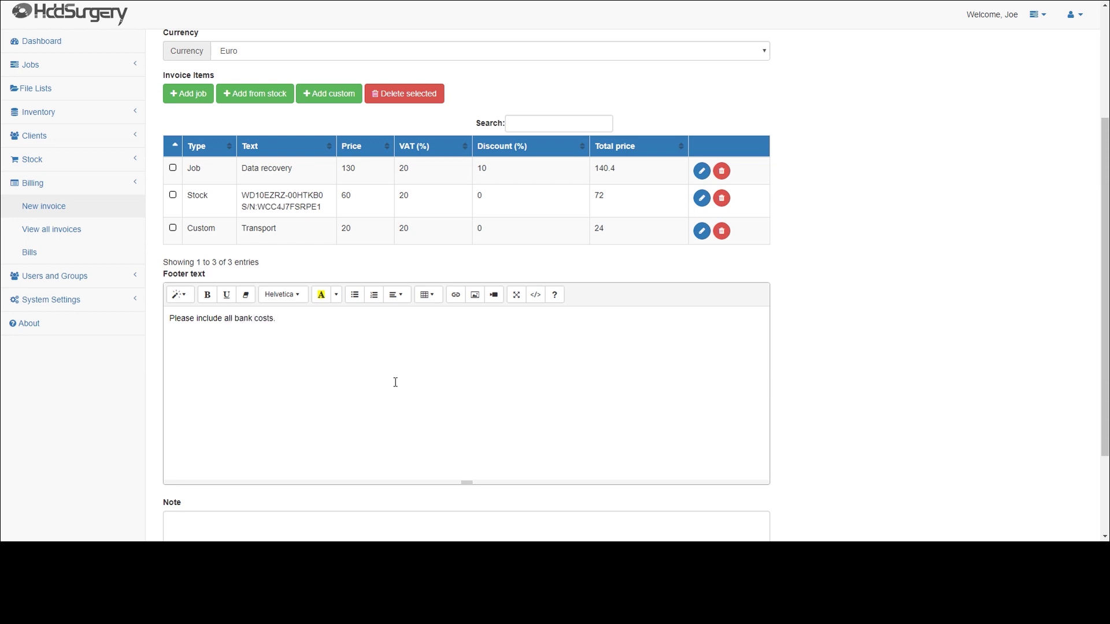
pyautogui.scroll(-2, 394, 381)
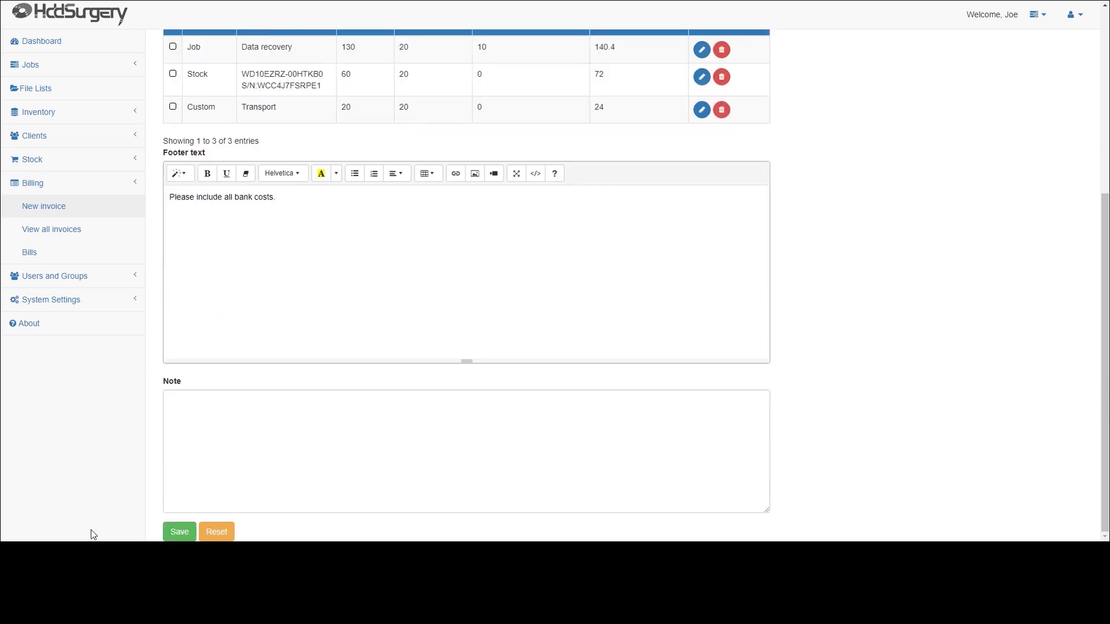
pyautogui.click(179, 532)
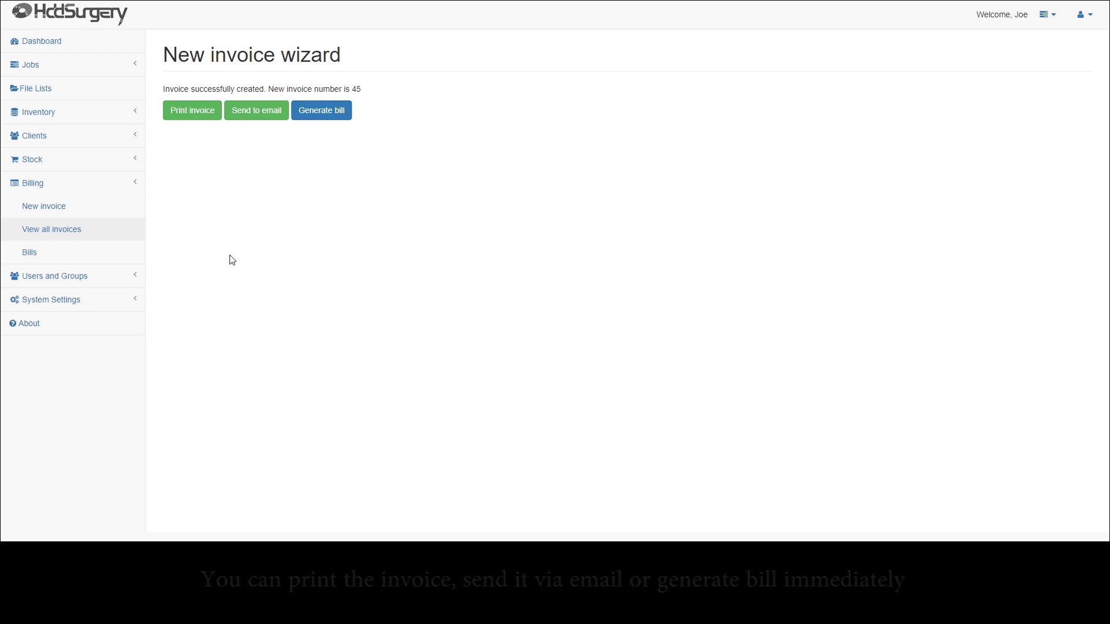
# Open the printable version of the saved invoice, examine its items and footer text, and close it.
pyautogui.click(200, 117)
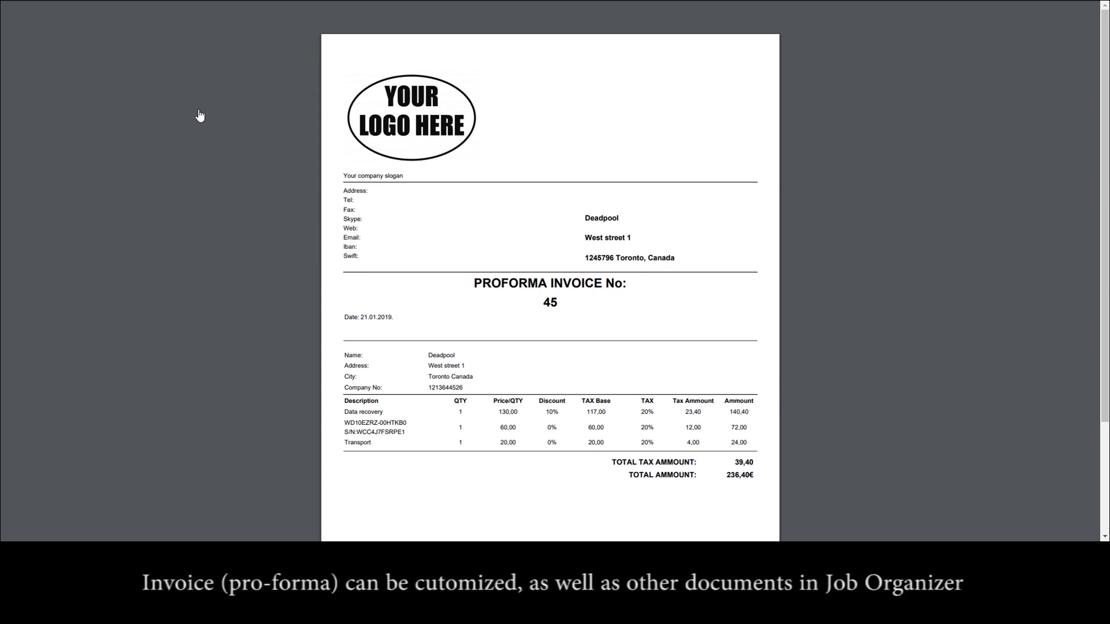
pyautogui.scroll(-3, 199, 115)
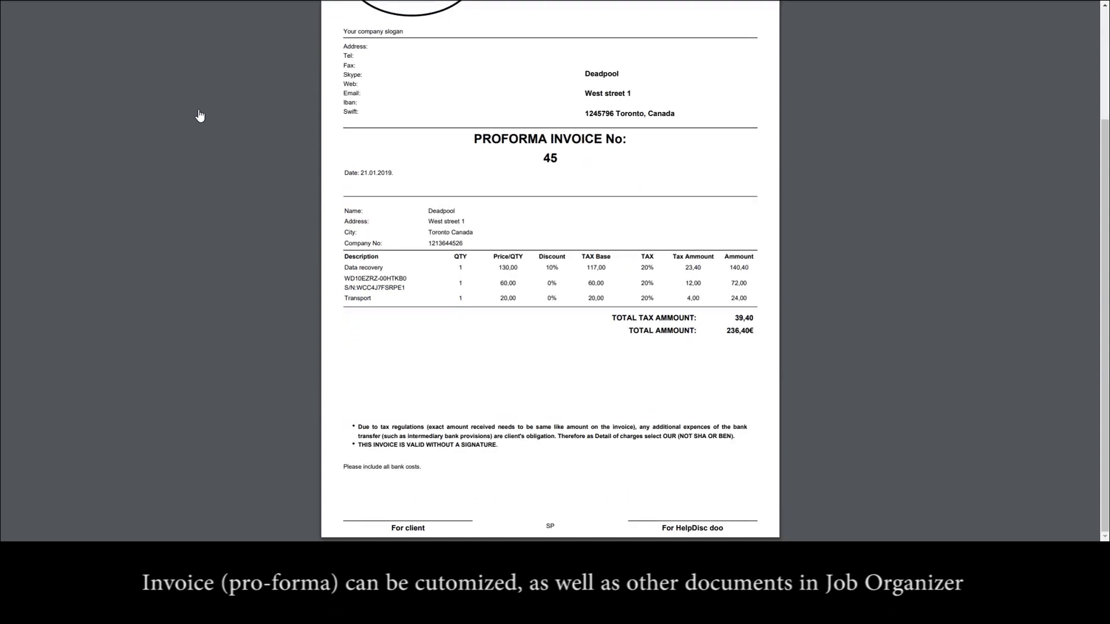
pyautogui.moveTo(341, 465); pyautogui.dragTo(433, 467)
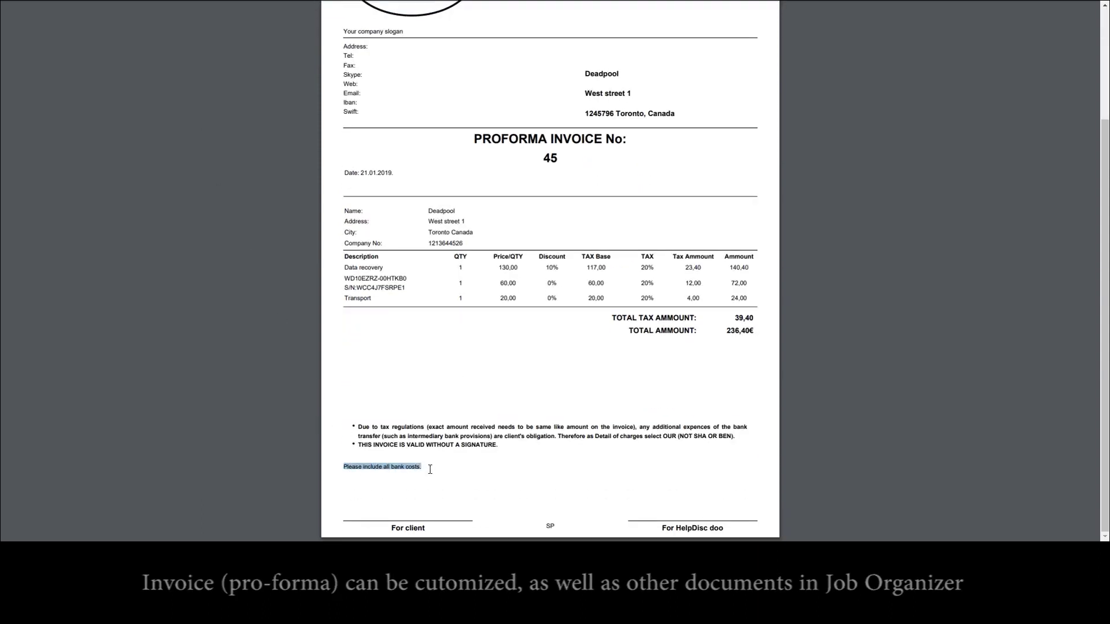
pyautogui.click(235, 391)
pyautogui.scroll(3, 235, 390)
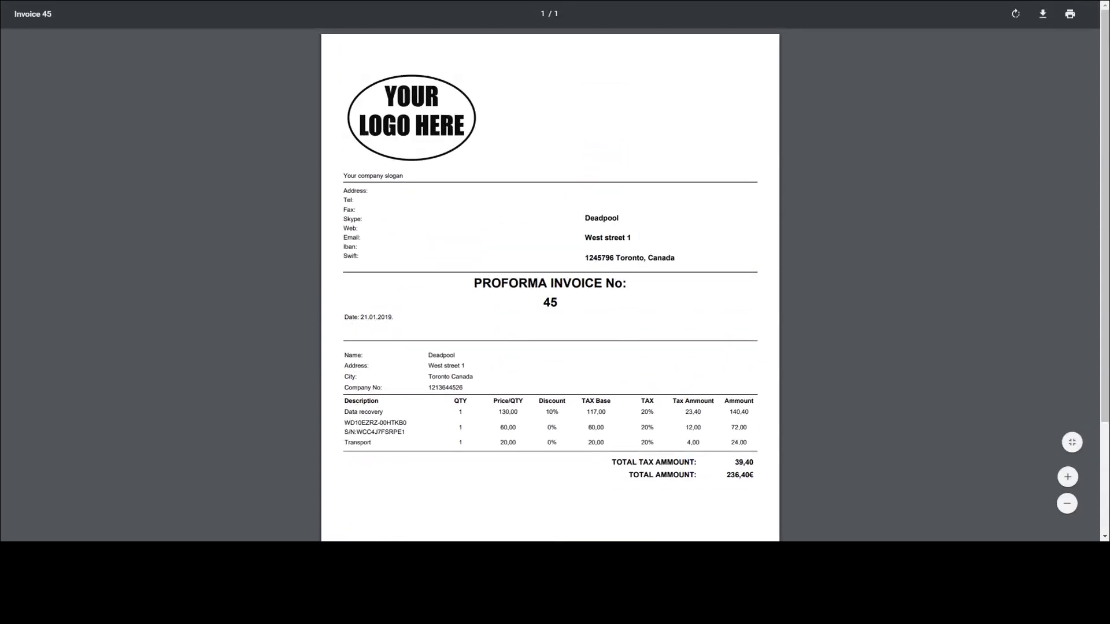
pyautogui.hotkey('ctrl', 'w')
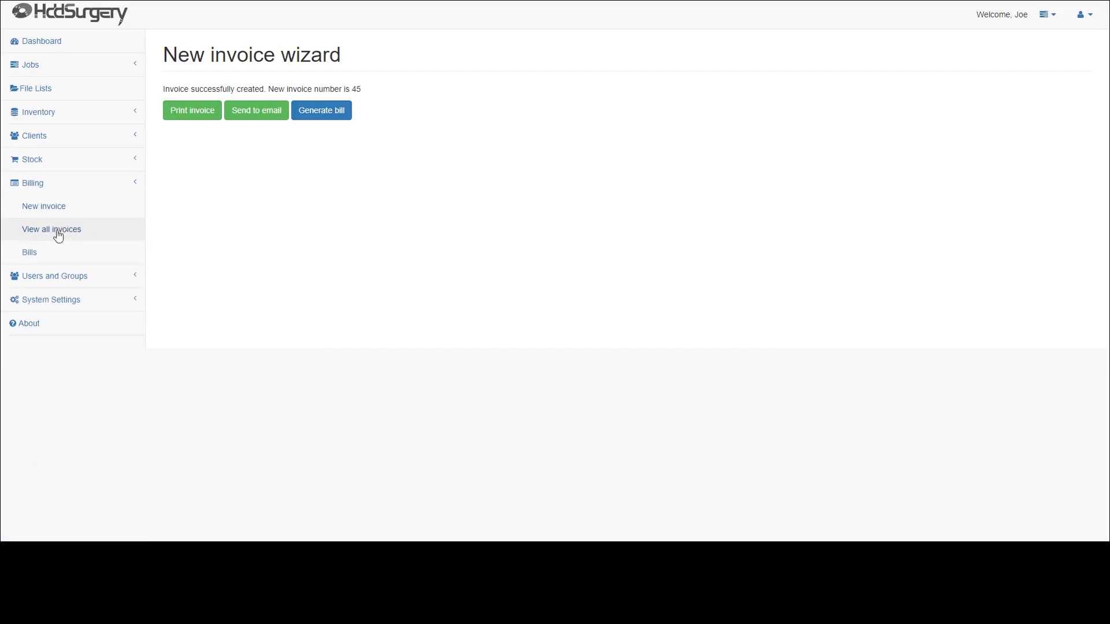
# Generate a bill from the newest invoice in the list of all invoices and review the document.
pyautogui.click(58, 234)
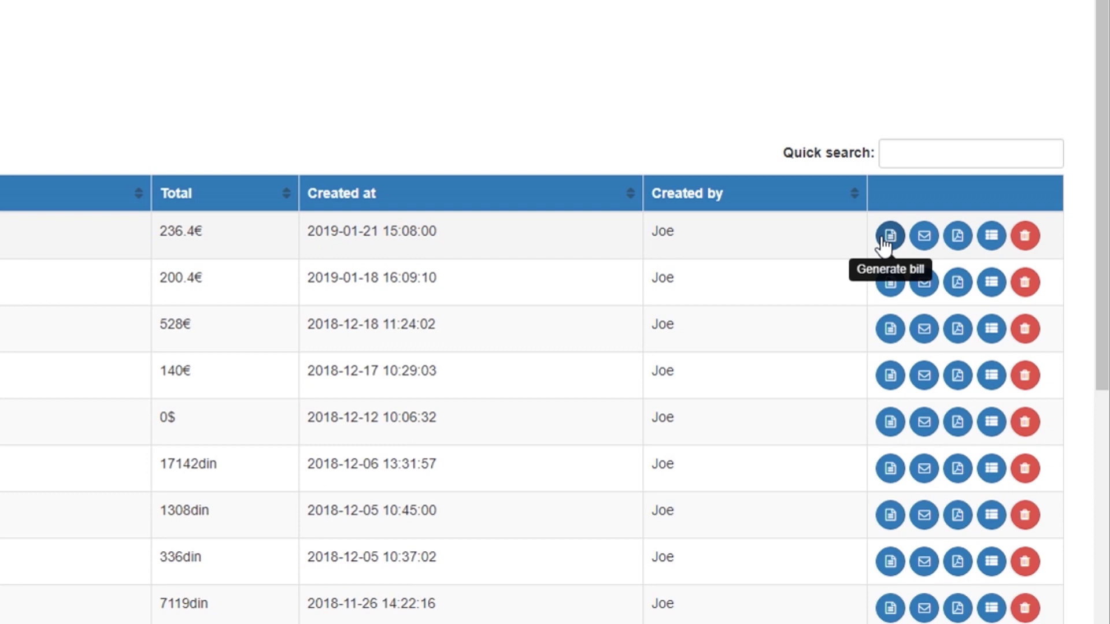
pyautogui.click(882, 240)
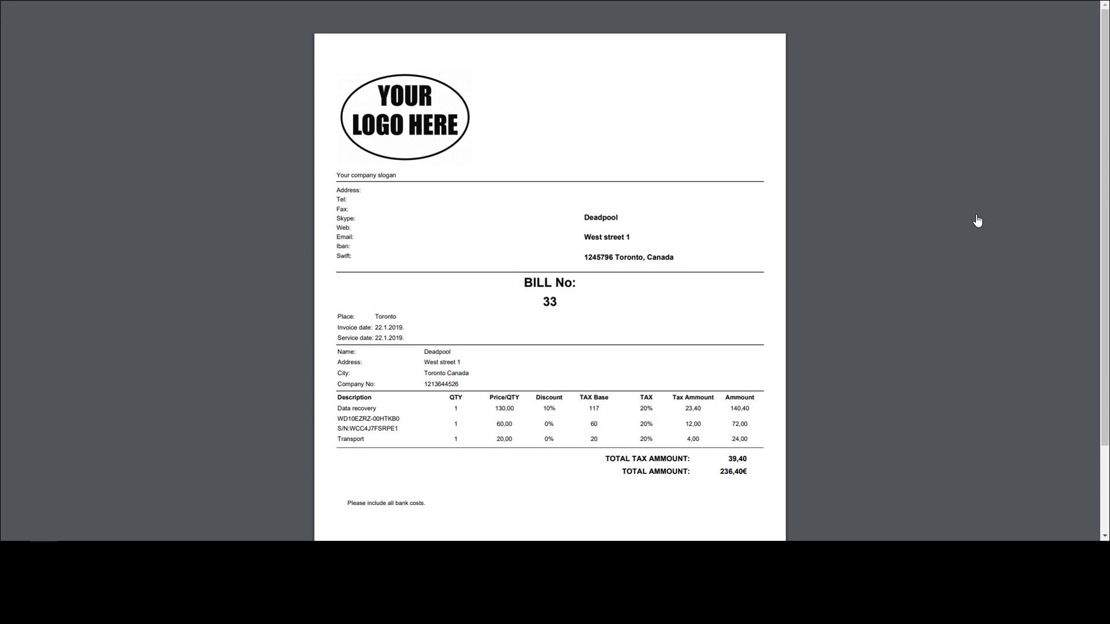
pyautogui.scroll(-2, 976, 221)
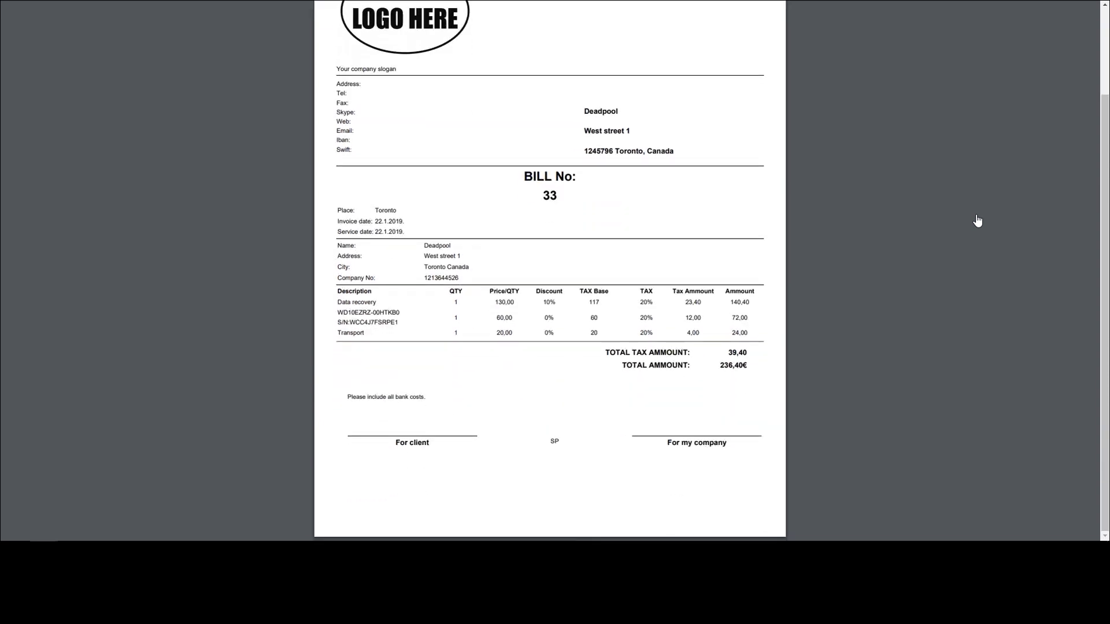
pyautogui.scroll(2, 977, 221)
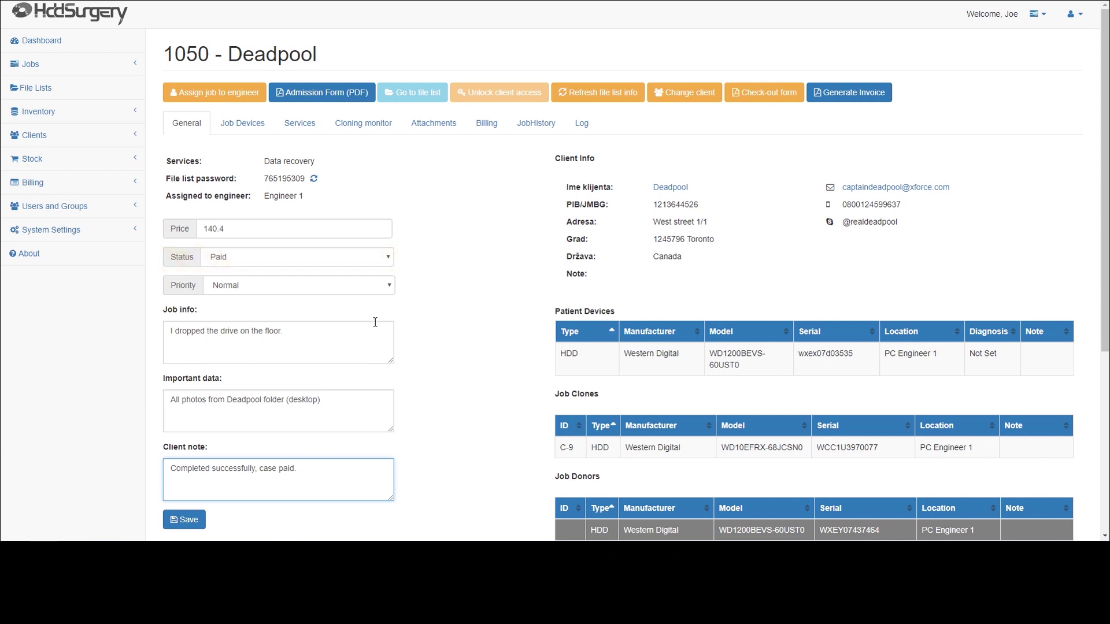
# Set job 1050's status to Paid and returned to client and keep the data backup for 30 days.
pyautogui.click(375, 261)
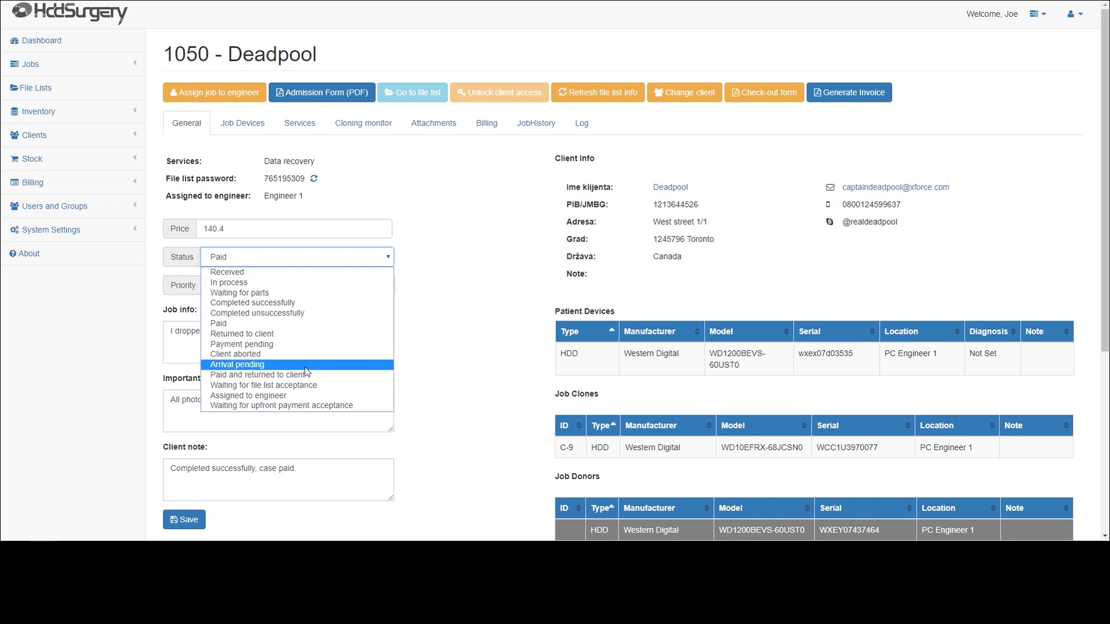
pyautogui.click(295, 375)
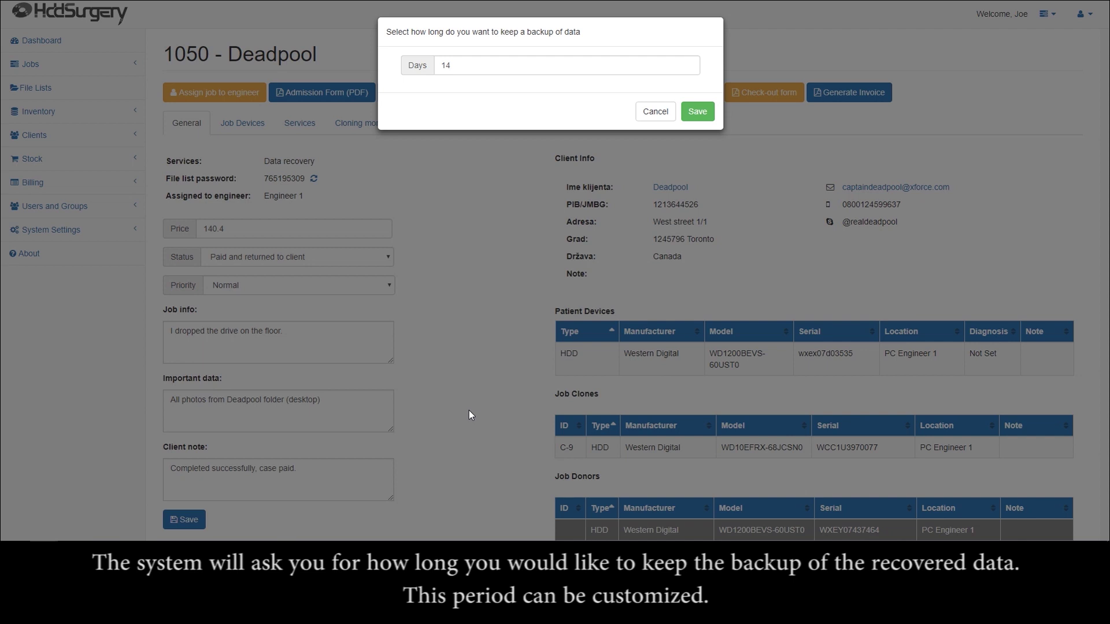
pyautogui.doubleClick(443, 66)
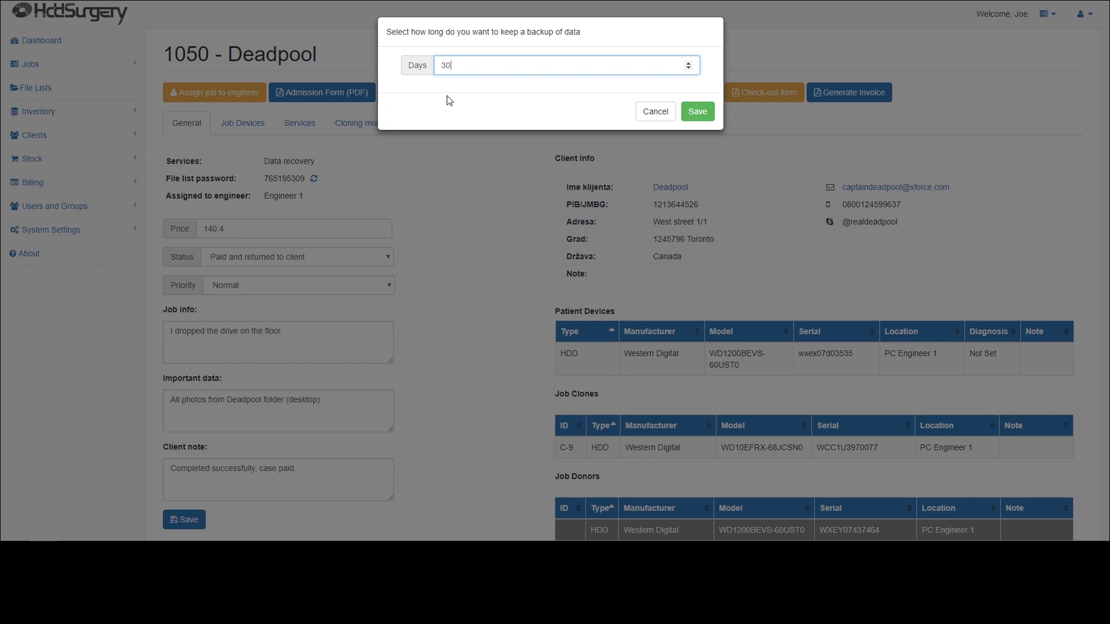
pyautogui.click(697, 111)
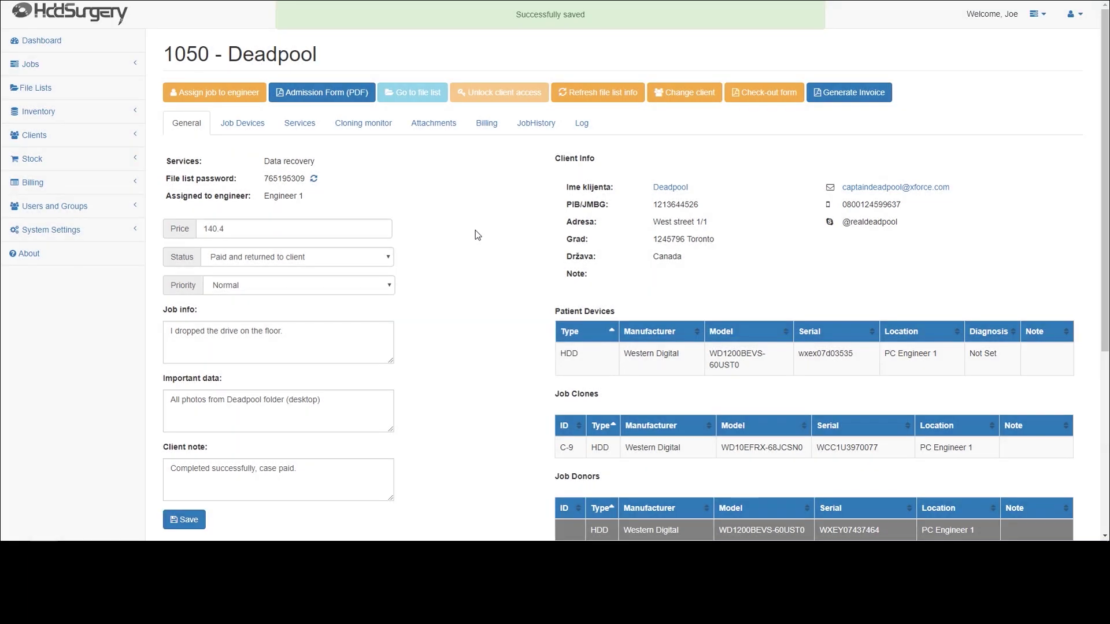
# Generate an invoice directly from the page of job 1013.
pyautogui.click(130, 117)
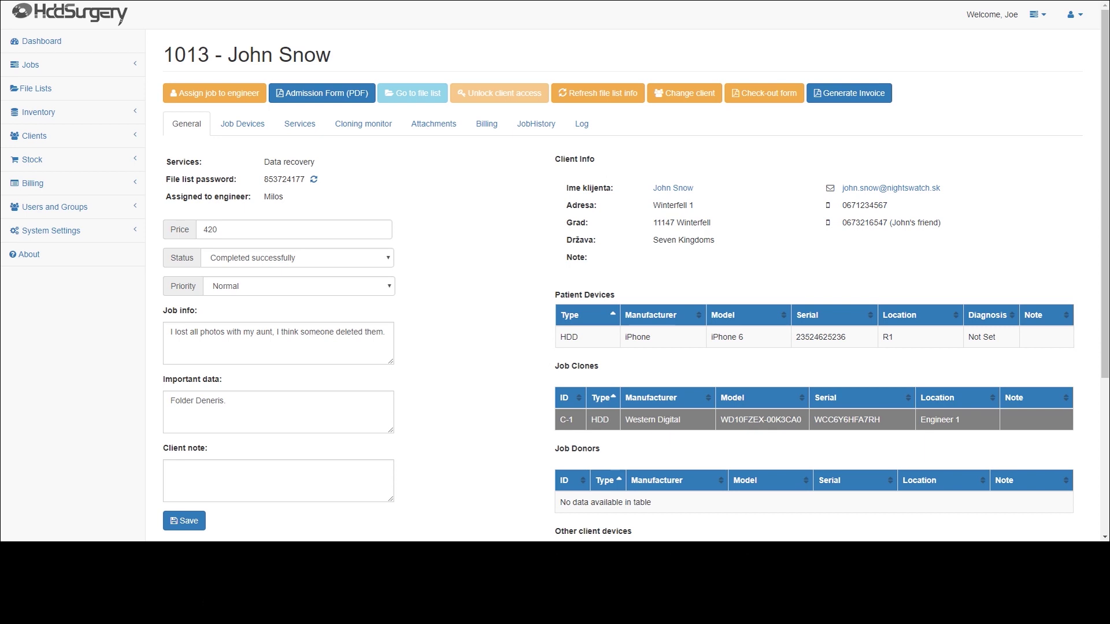
pyautogui.click(855, 101)
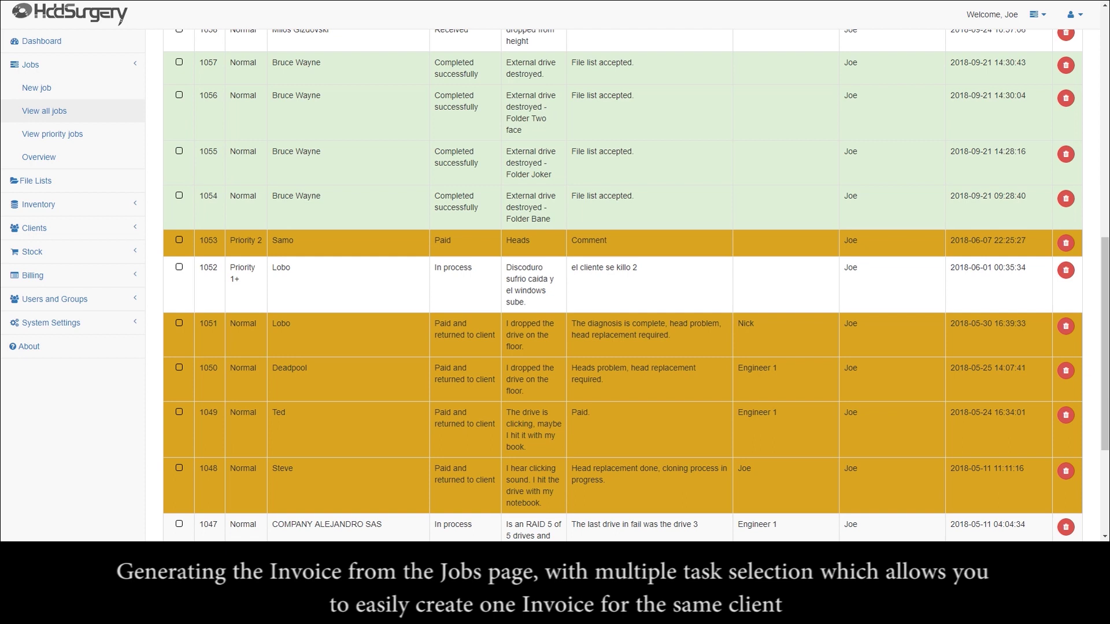
# Select jobs 1054, 1055, 1056 and 1057 in the jobs list and generate one invoice for them.
pyautogui.click(179, 62)
pyautogui.click(179, 95)
pyautogui.click(179, 151)
pyautogui.click(180, 196)
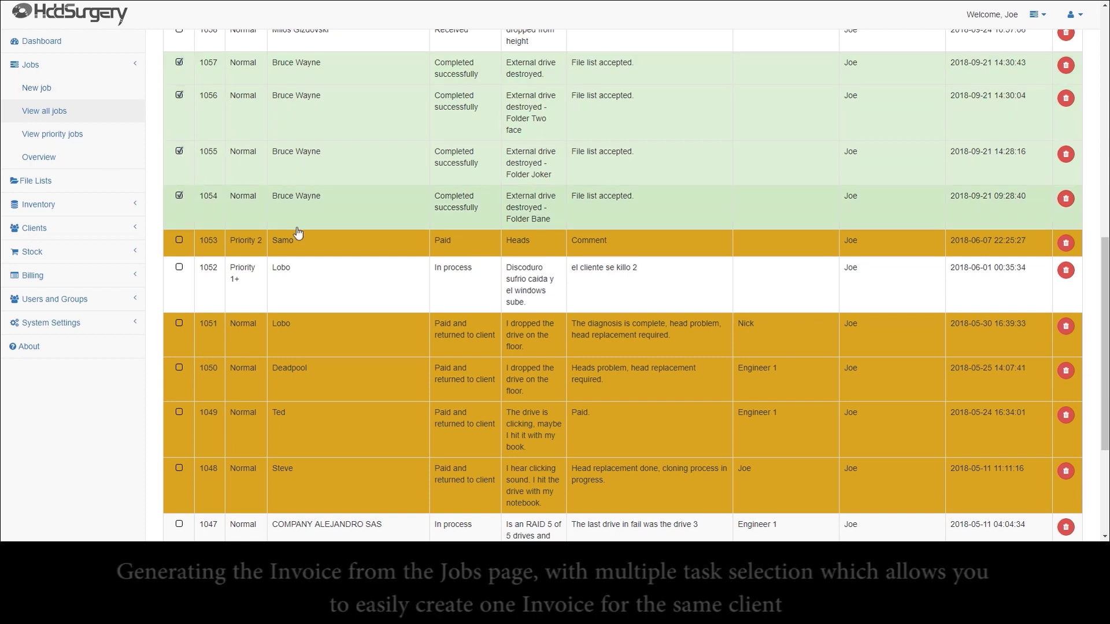
pyautogui.scroll(2, 310, 231)
pyautogui.scroll(8, 310, 231)
pyautogui.click(223, 135)
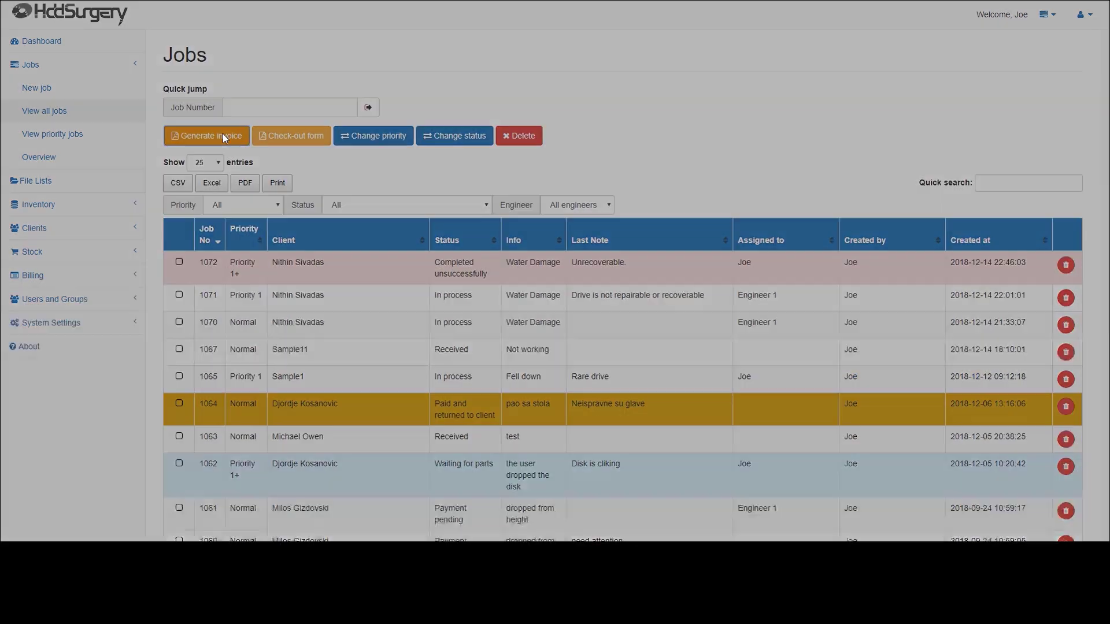
pyautogui.click(701, 96)
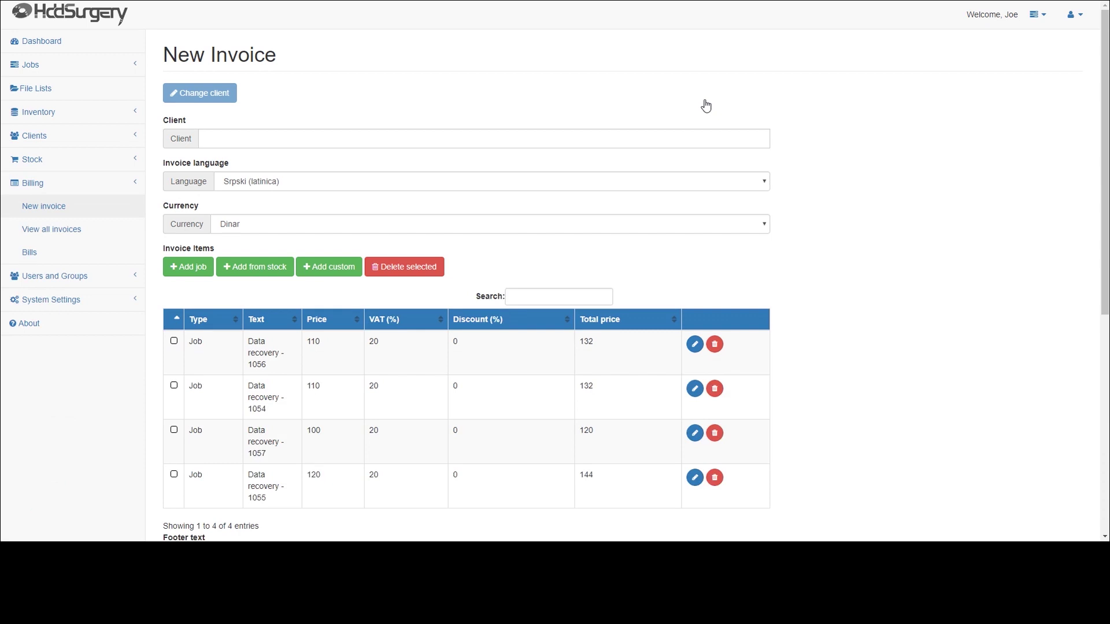
# Assign the client who owns the four selected jobs to the new invoice.
pyautogui.click(300, 133)
pyautogui.write('bru')
pyautogui.click(303, 155)
# Set the language of the combined invoice to English and its currency to Euro.
pyautogui.click(300, 175)
pyautogui.click(303, 197)
pyautogui.click(297, 225)
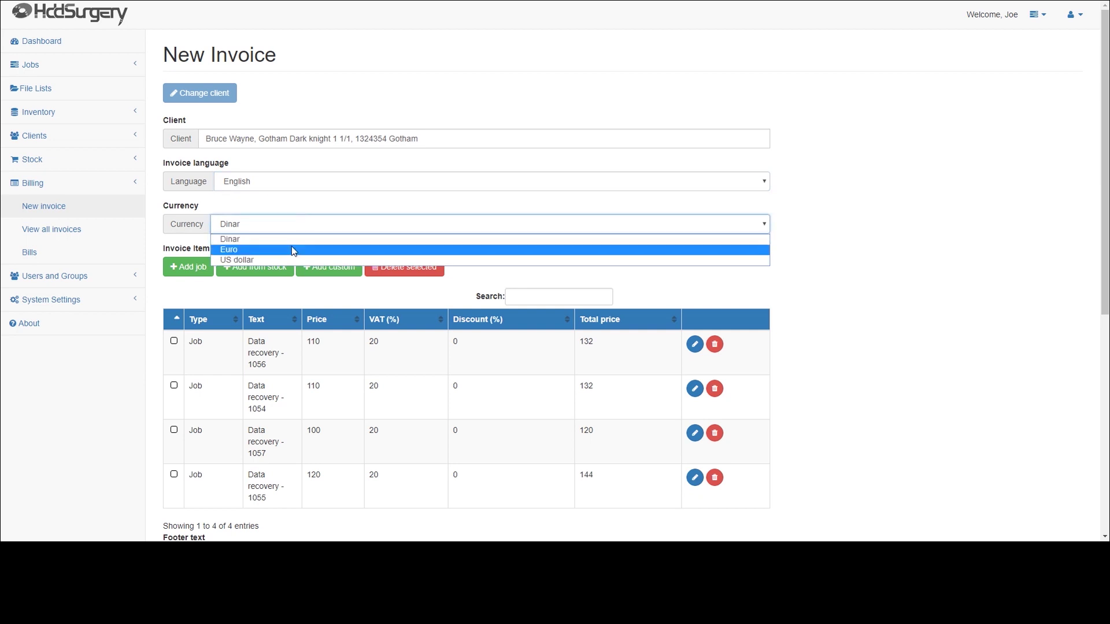
pyautogui.click(291, 247)
# Add the footer text "Please include all bank costs." to the combined invoice and save it.
pyautogui.scroll(-5, 846, 281)
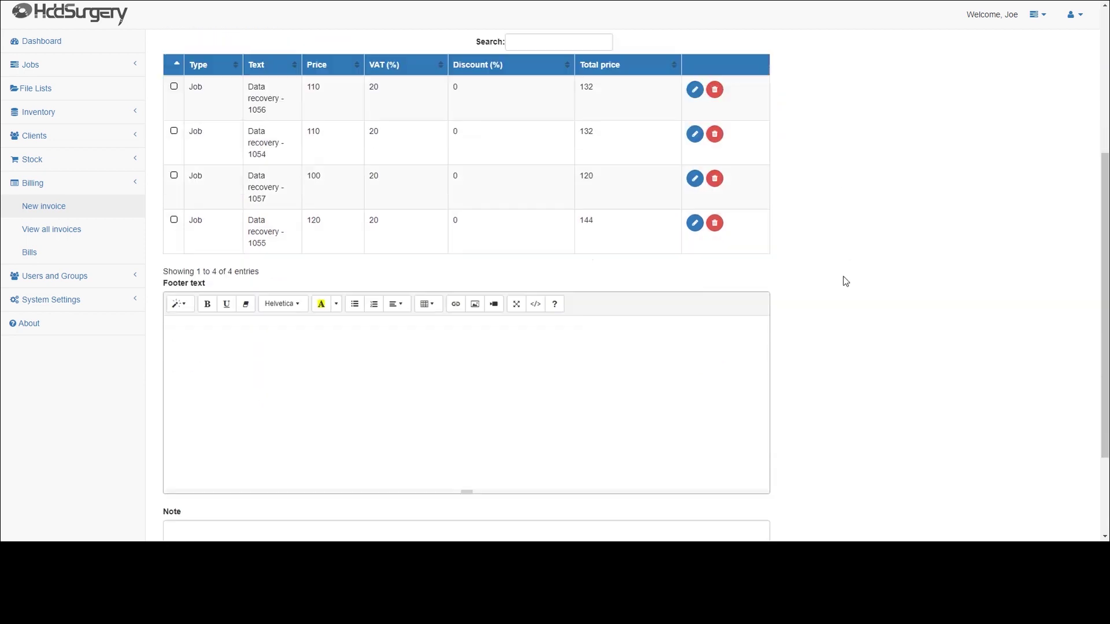
pyautogui.click(380, 366)
pyautogui.write('Please include')
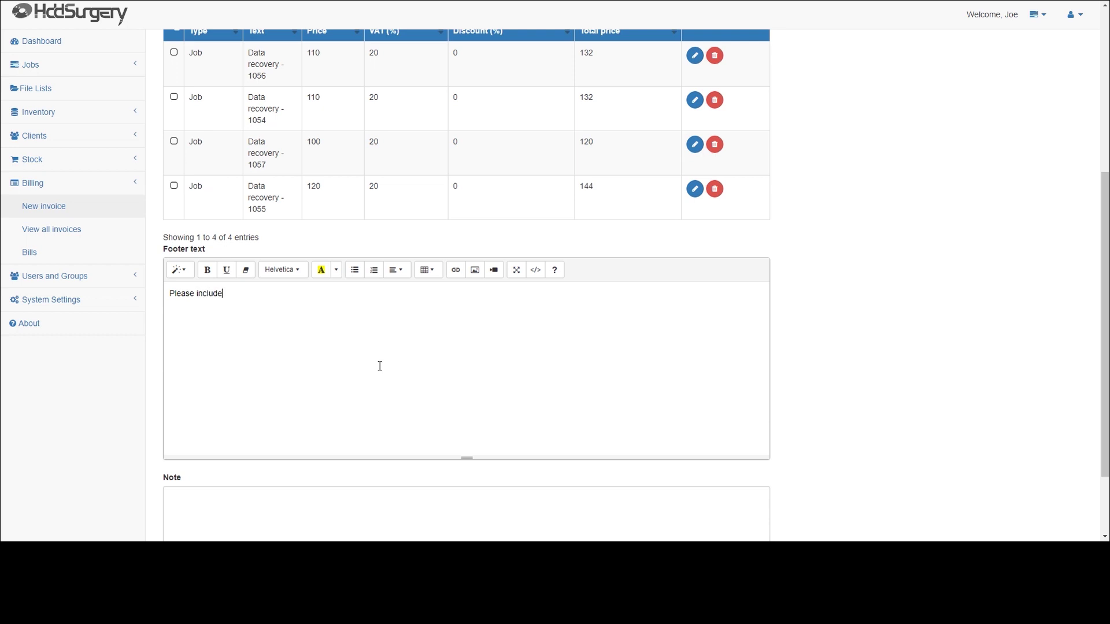
pyautogui.write(' all bank costs.')
pyautogui.scroll(-3, 574, 344)
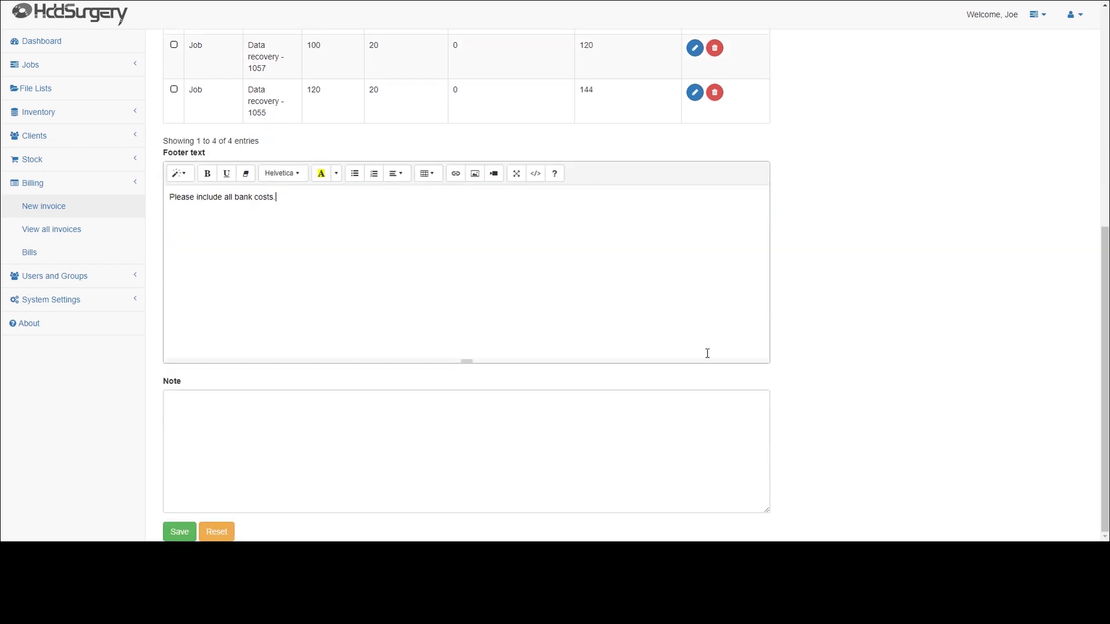
pyautogui.click(180, 532)
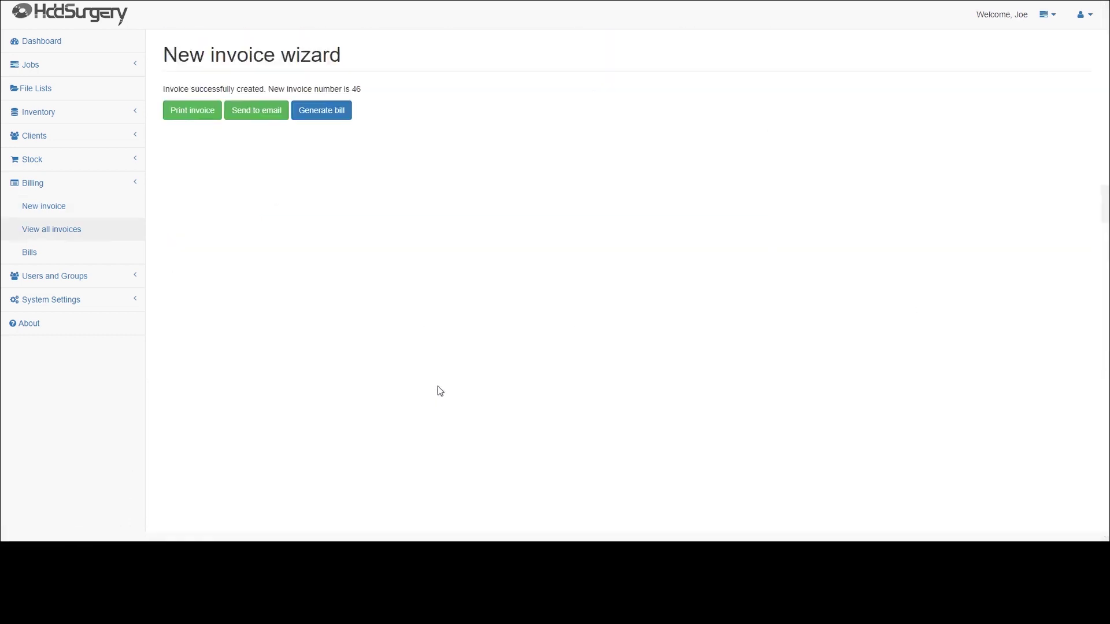
# Open the printable version of the combined invoice and examine the listed jobs and footer text.
pyautogui.click(194, 121)
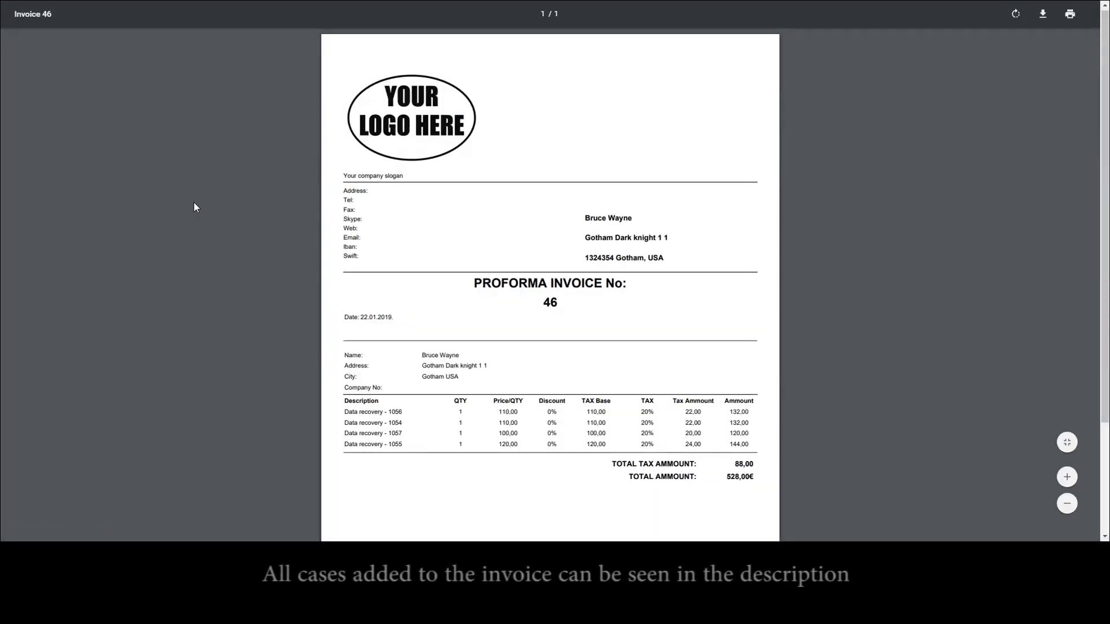
pyautogui.scroll(-3, 194, 204)
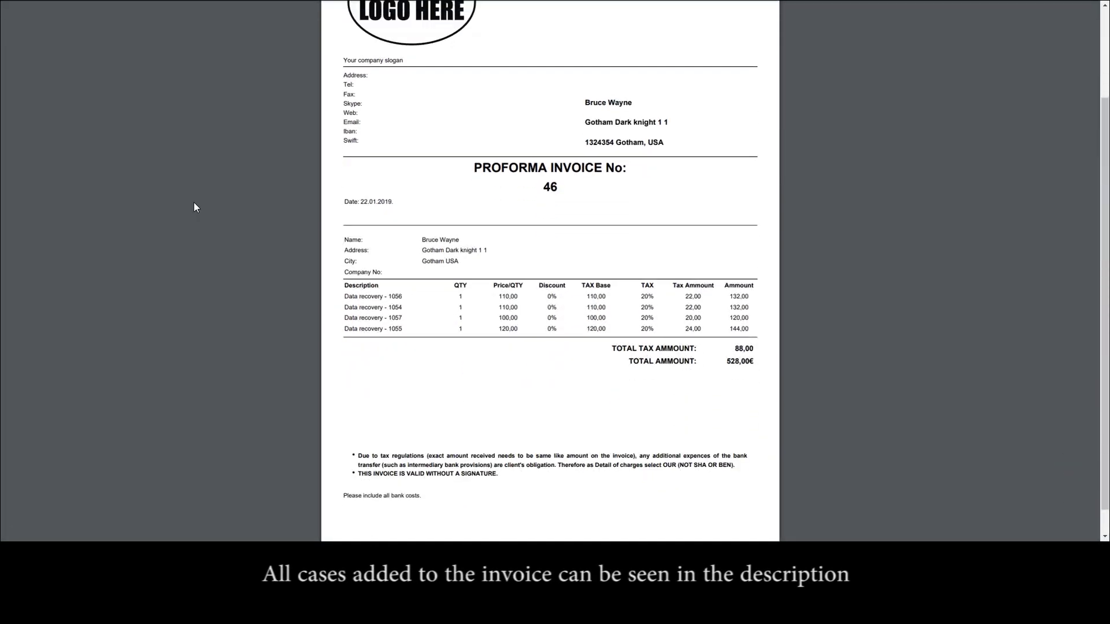